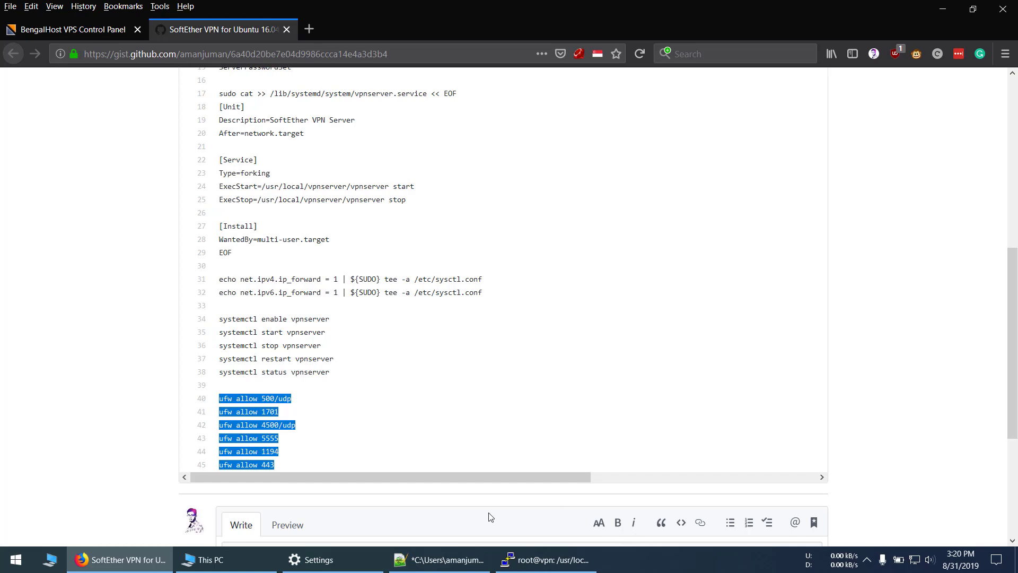
- Compare the server terminal against the ufw allow lines 40–45 on the gist
click(546, 560)
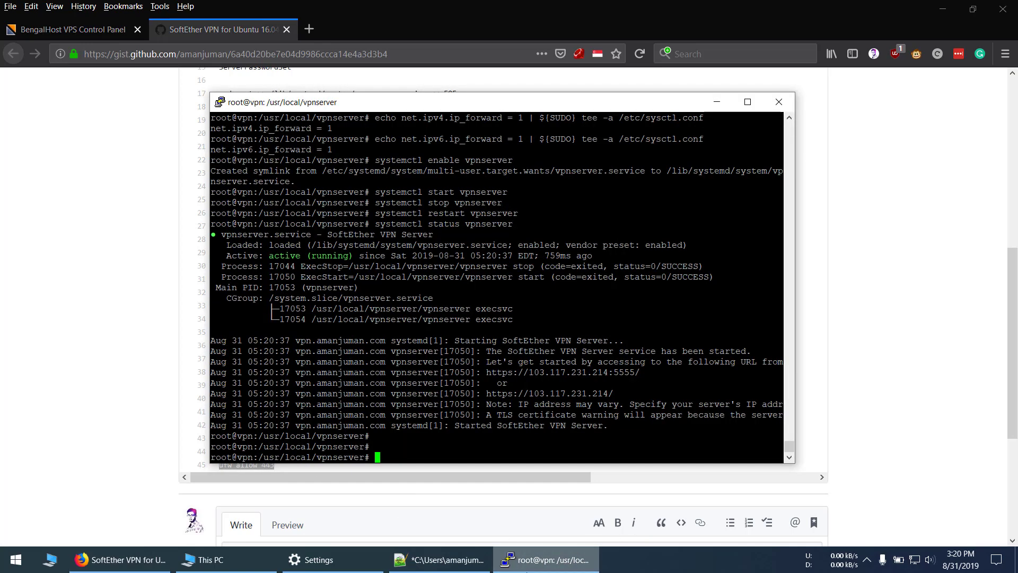
click(546, 559)
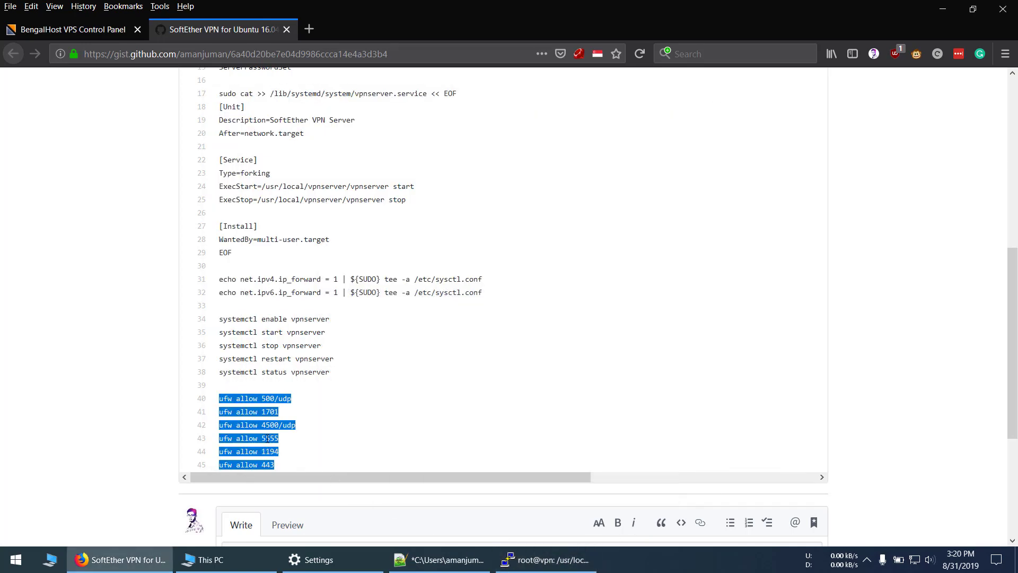
drag(220, 399, 287, 467)
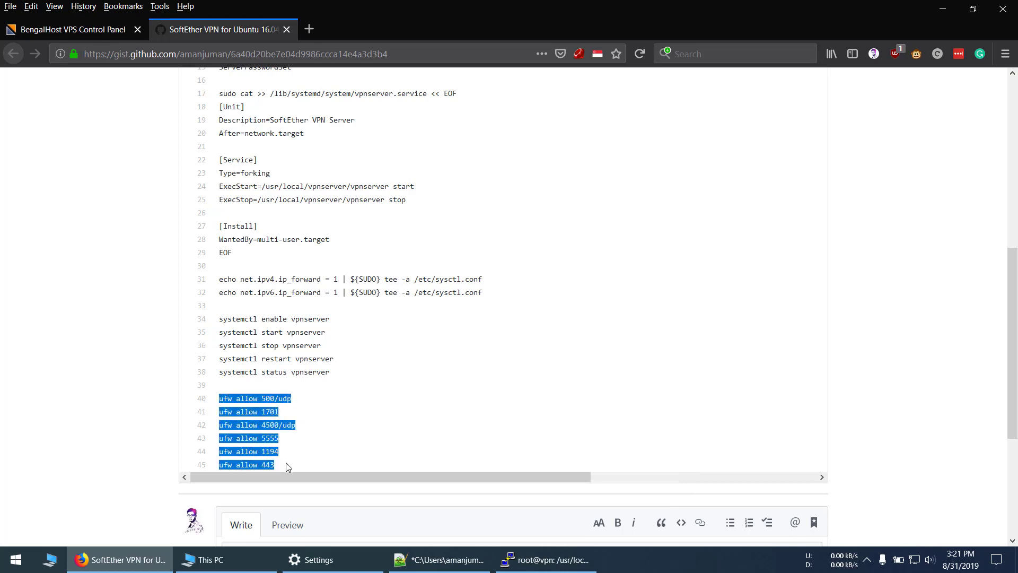
click(536, 554)
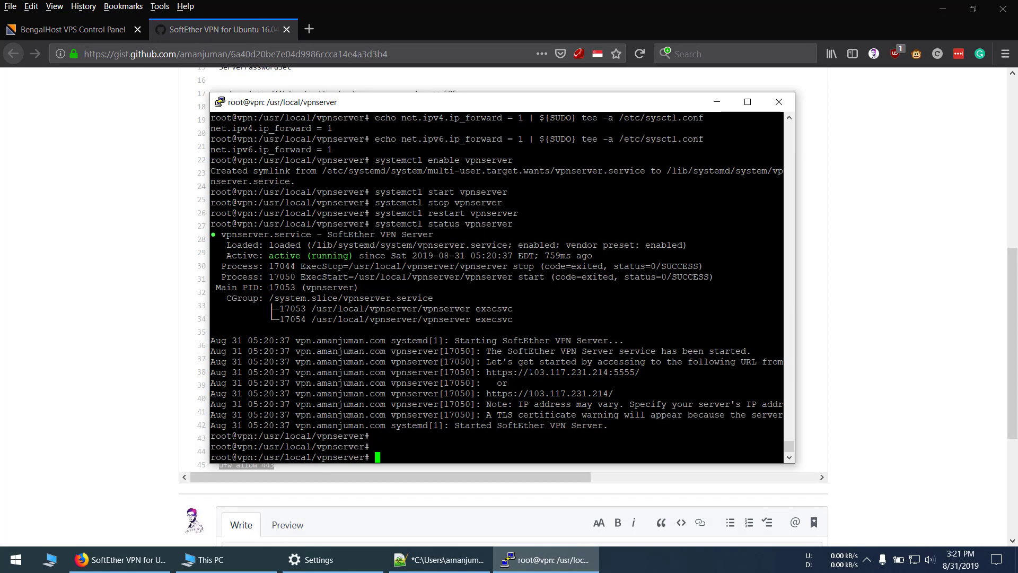
click(165, 403)
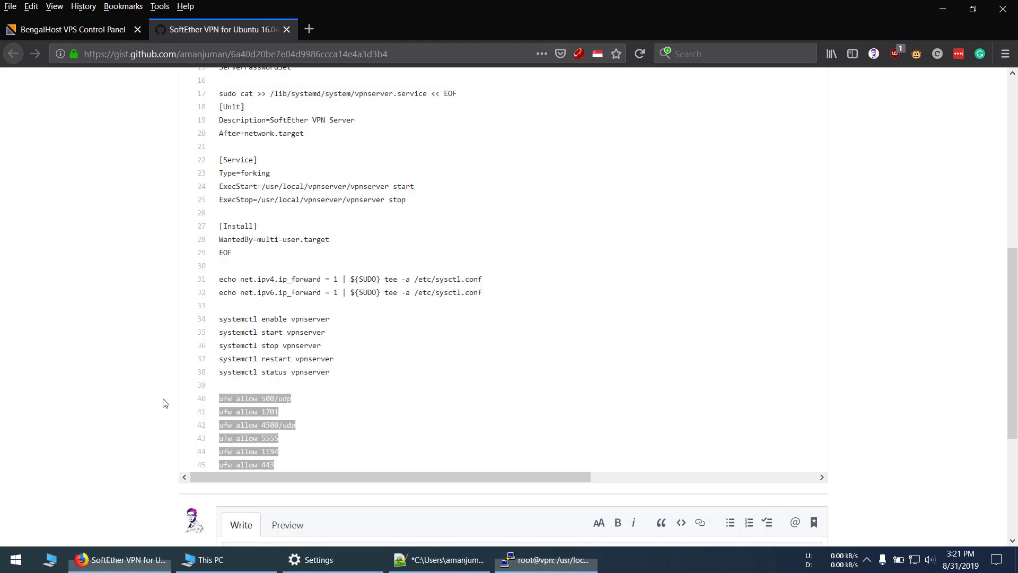
drag(274, 464, 215, 395)
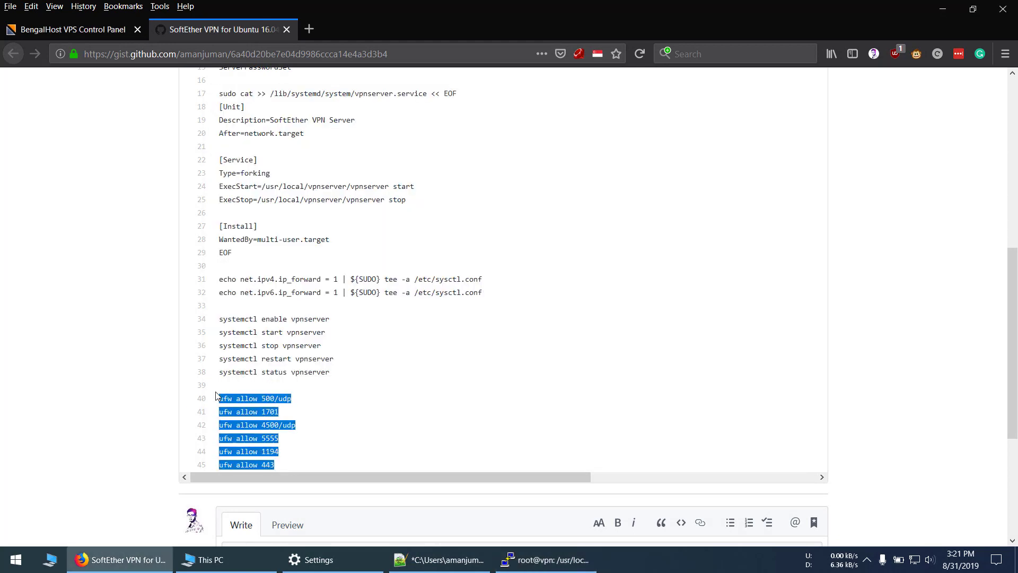
click(259, 419)
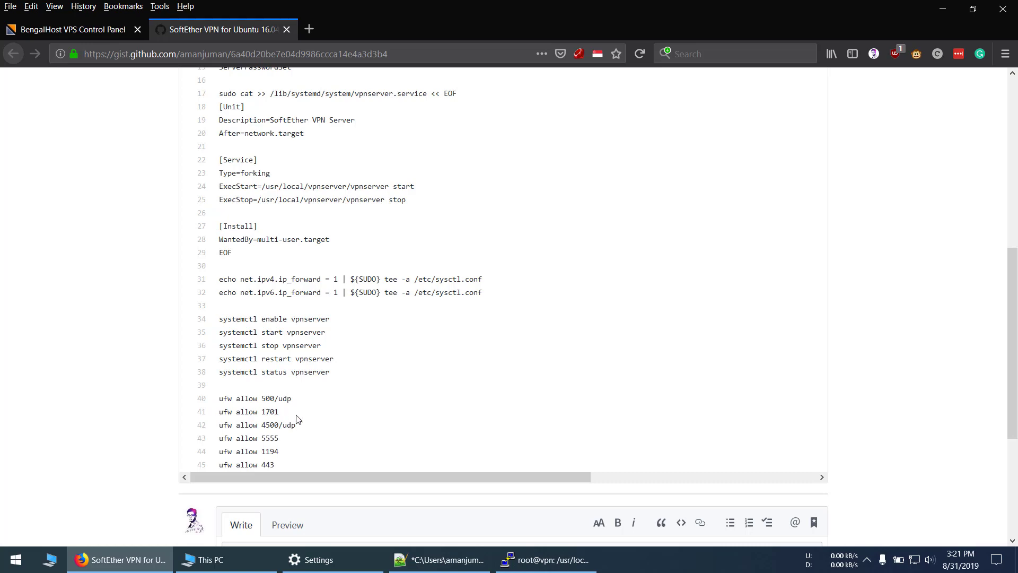
- Re-check the ufw allow lines 40–45 on the gist page against the terminal
click(534, 568)
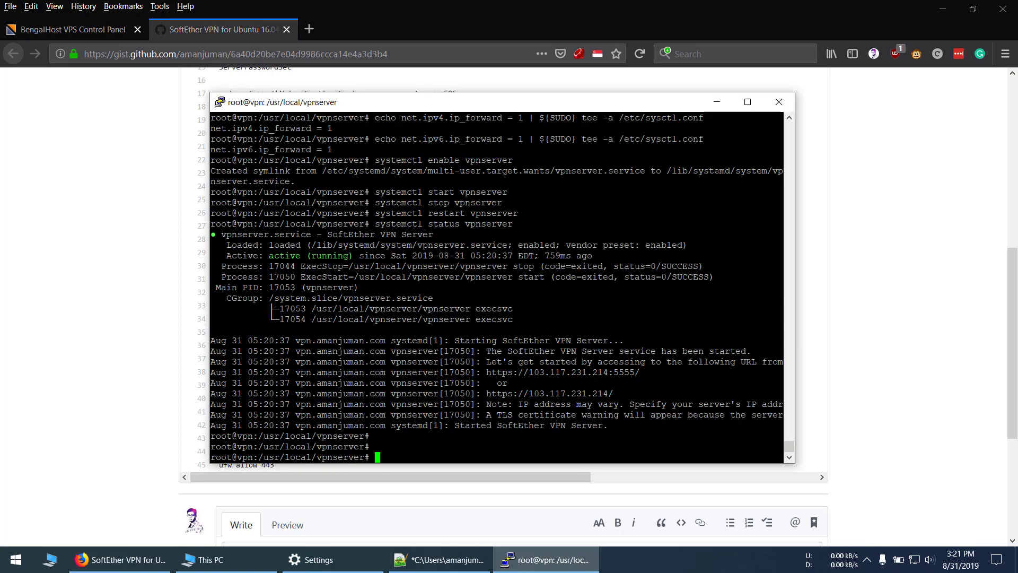
click(89, 297)
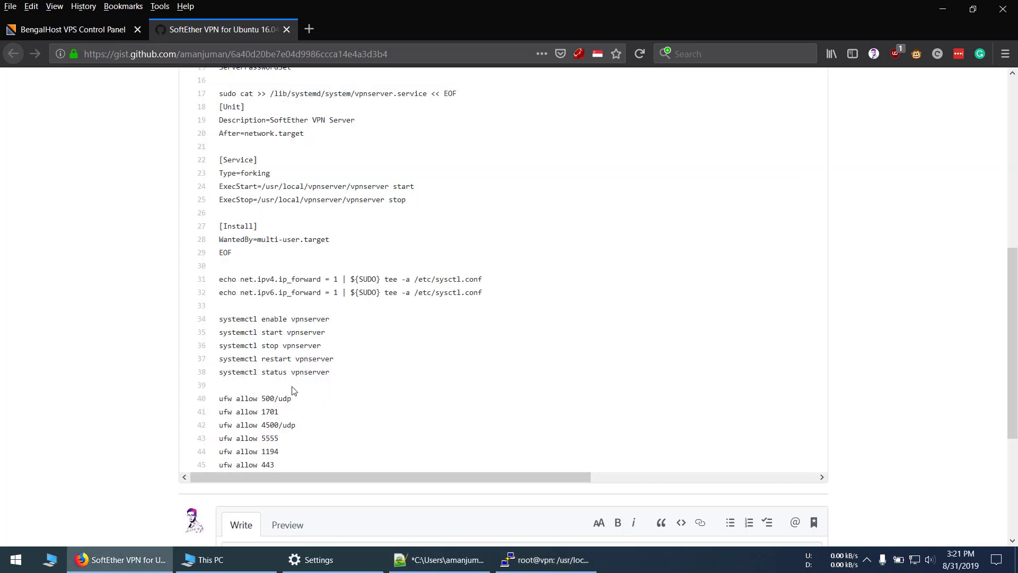
drag(296, 465, 200, 397)
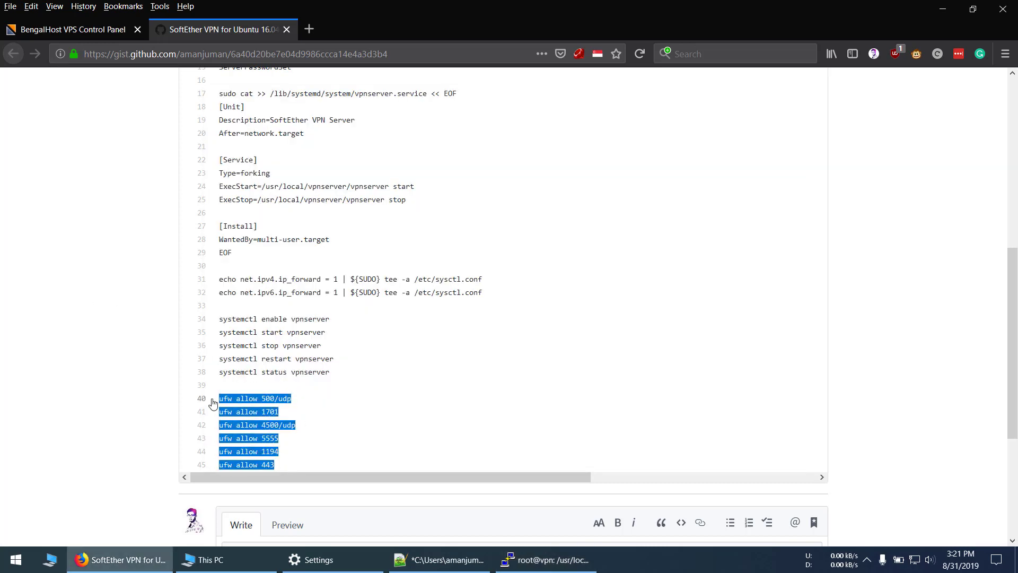
click(245, 398)
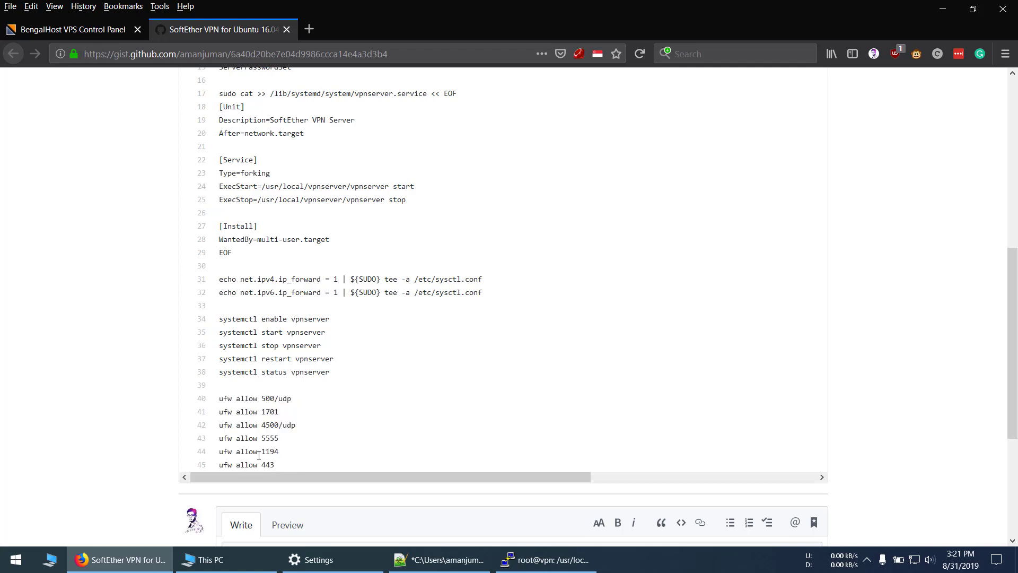
drag(275, 465, 217, 403)
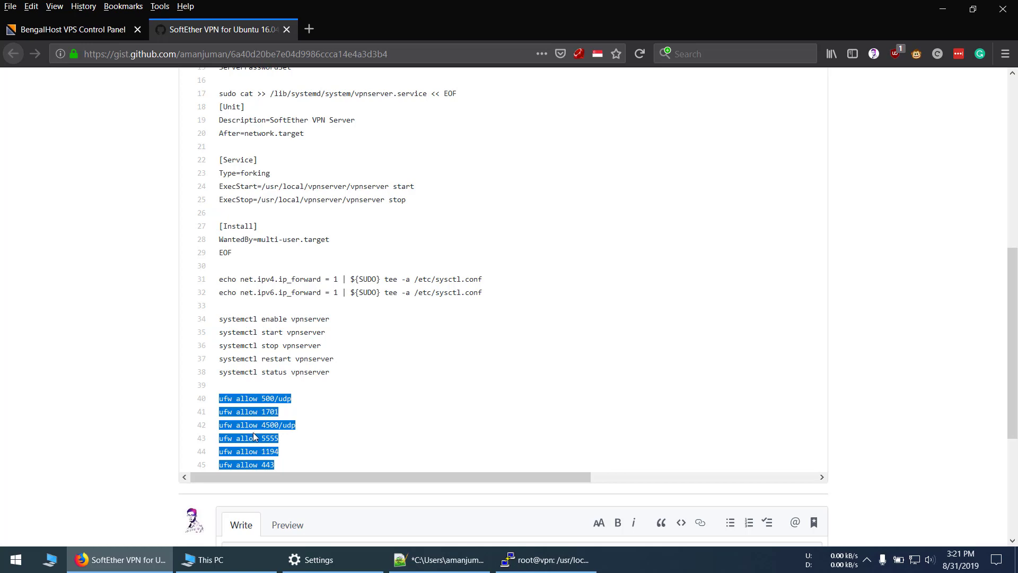
click(315, 456)
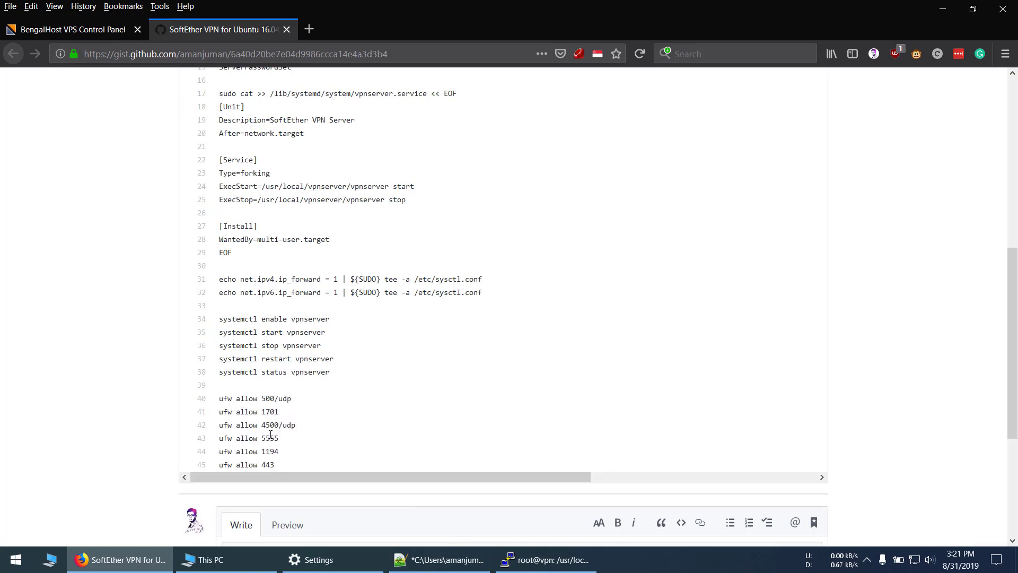
- End the PuTTY session with exit and switch to the VPS control panel page
click(523, 558)
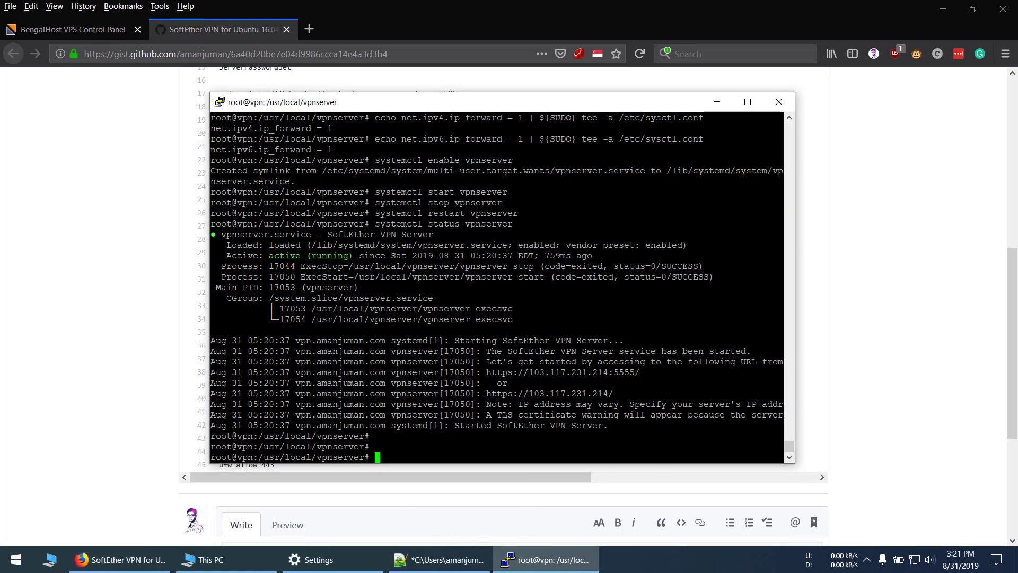
text(cler)
key(Return)
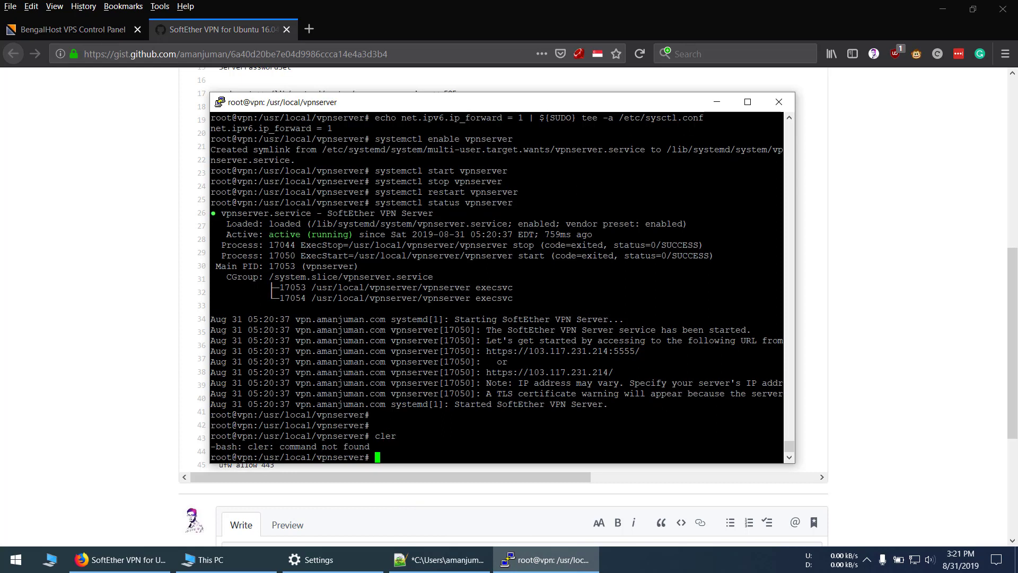
text(exit)
key(Return)
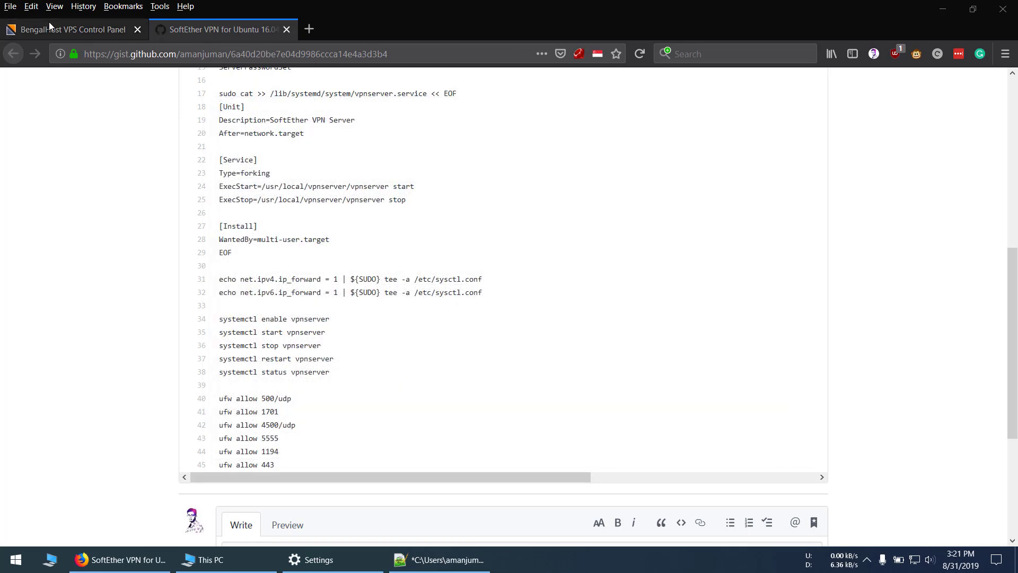
click(49, 21)
- Copy the server's IP address and launch SE-VPN Server Manager from the Start menu
drag(728, 128, 671, 124)
key(ctrl+c)
click(717, 125)
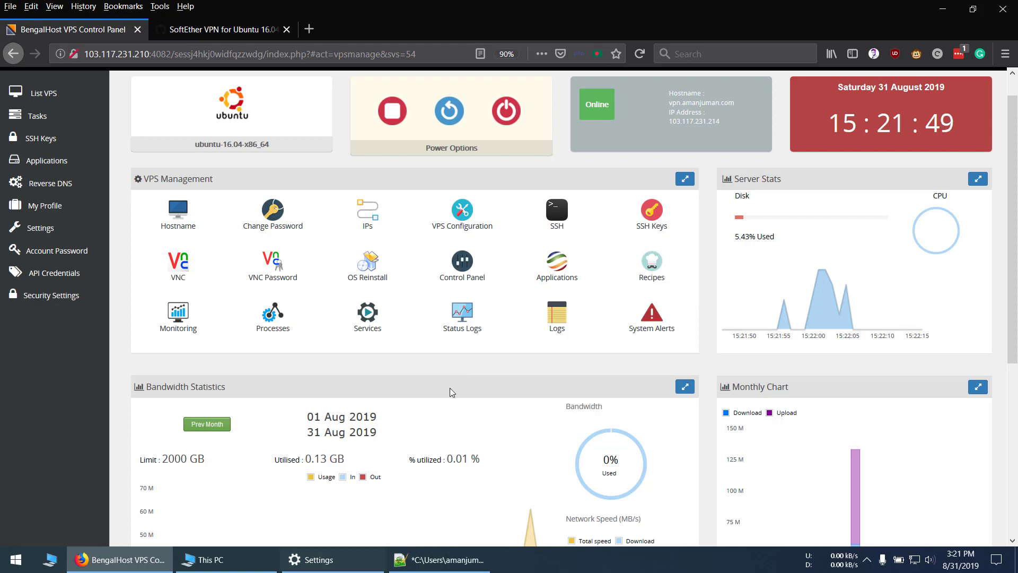
click(22, 561)
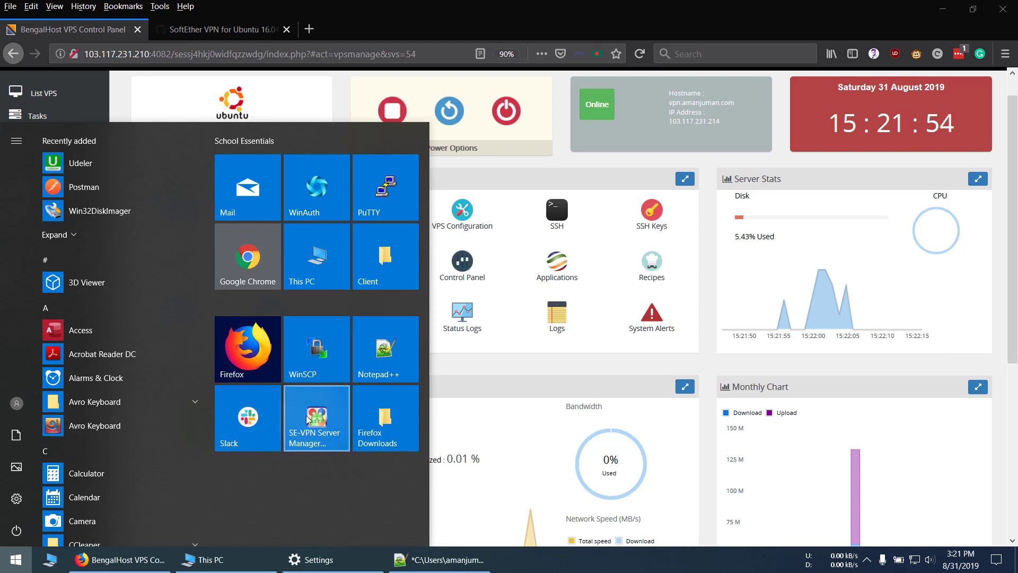
click(309, 418)
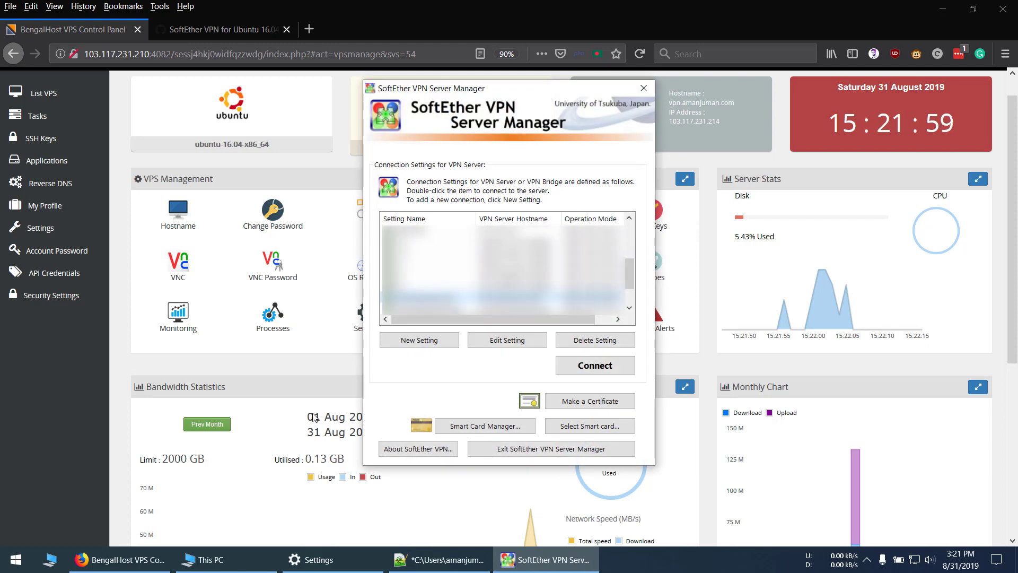
- Save a new setting named 103.117.231.214, host 103.117.231.214, port 5555, with the admin password
click(429, 345)
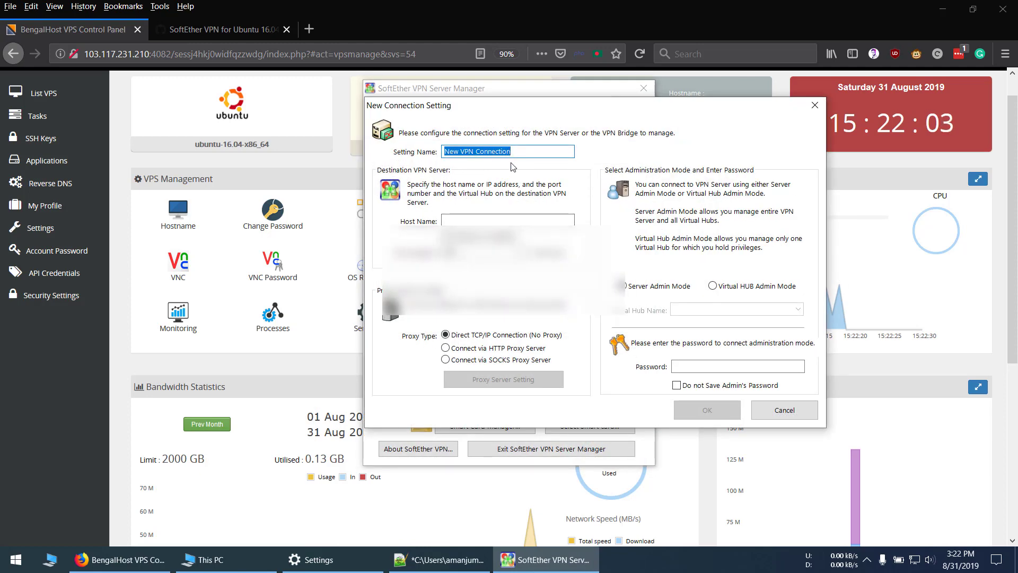
key(ctrl+v)
click(506, 220)
key(ctrl+v)
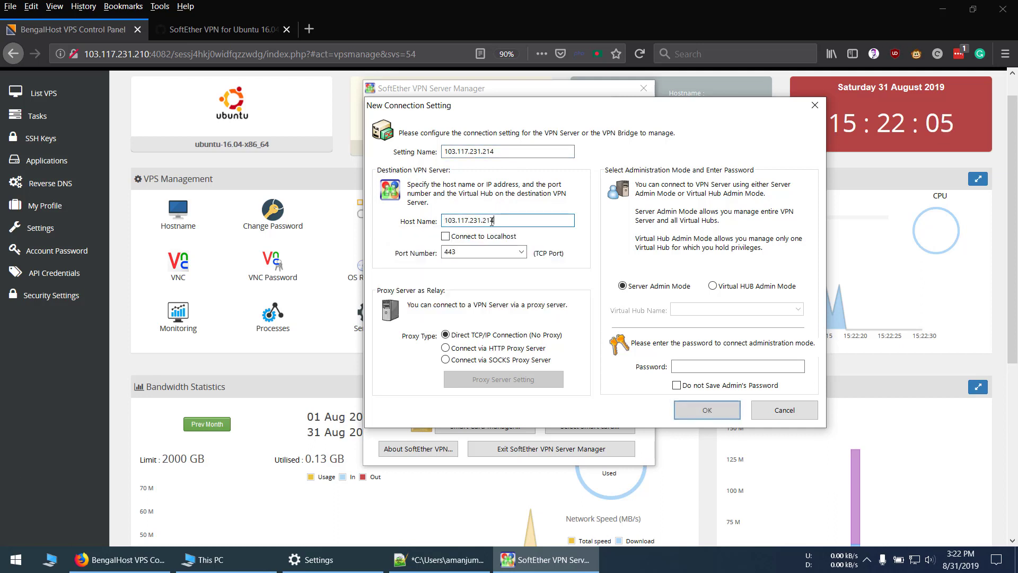
click(521, 251)
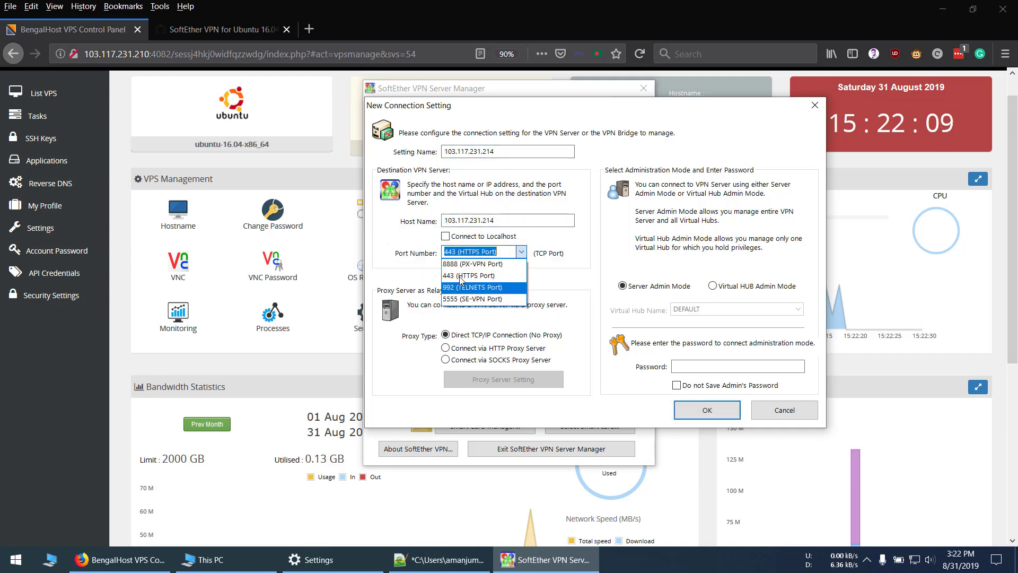
click(461, 301)
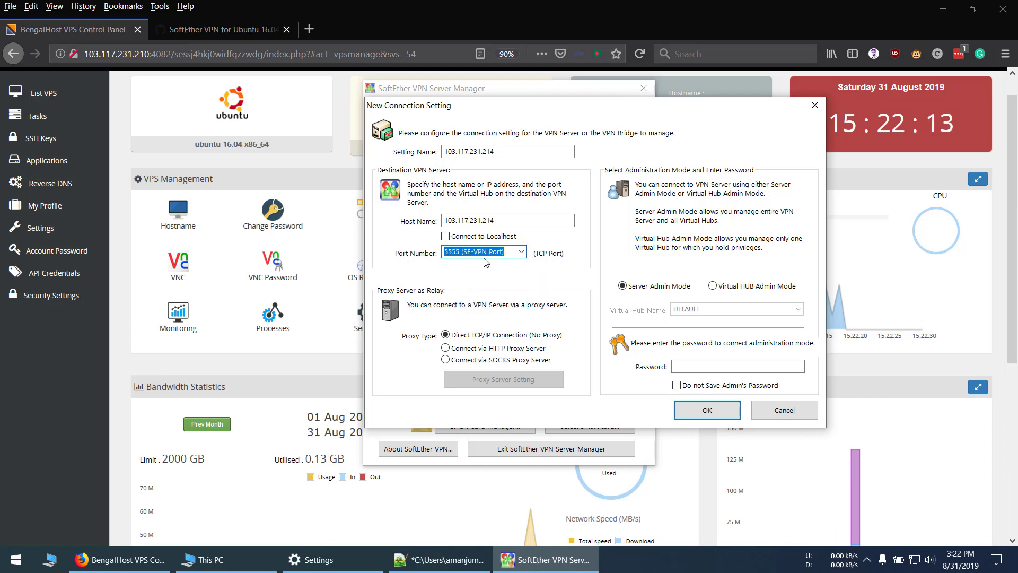
click(706, 367)
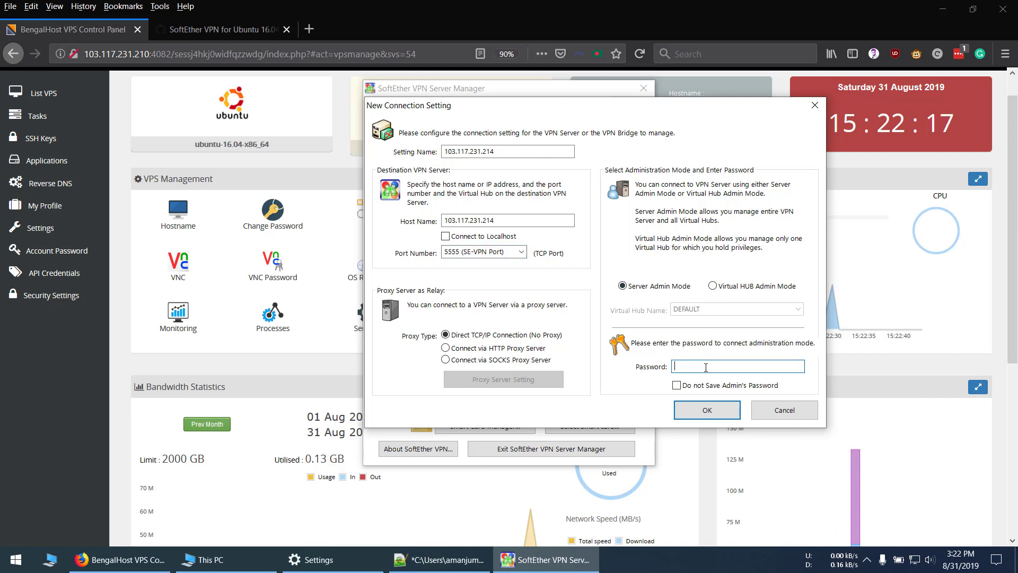
text(********)
click(713, 417)
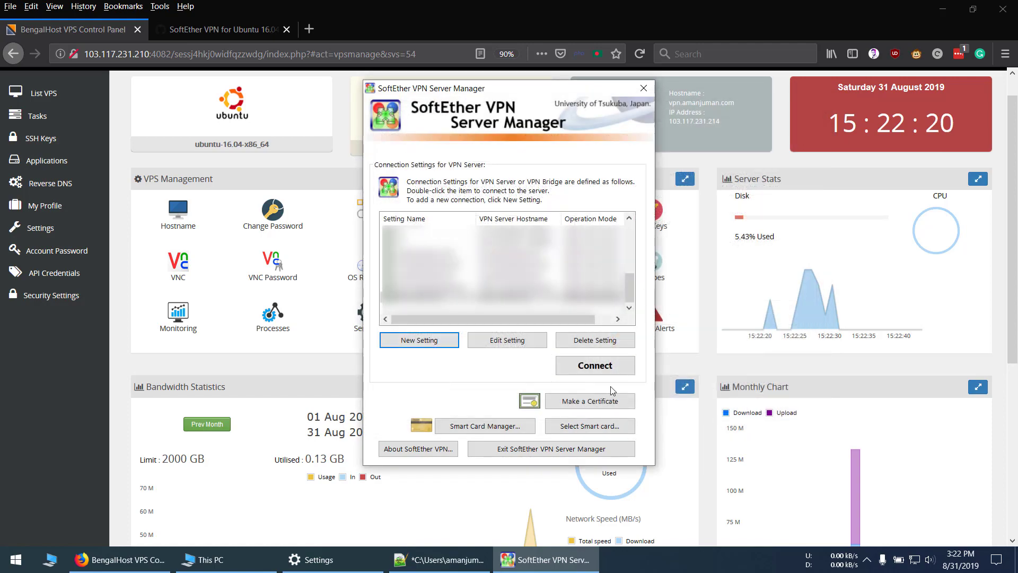
- Connect to 103.117.231.214 and choose Remote Access plus Site-to-site Center in Easy Setup
click(614, 370)
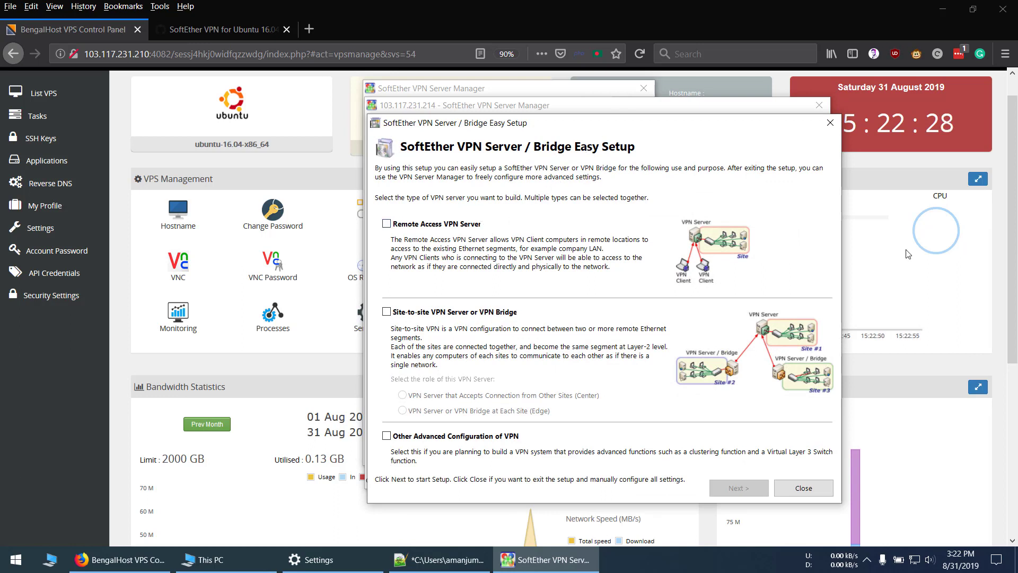
click(422, 225)
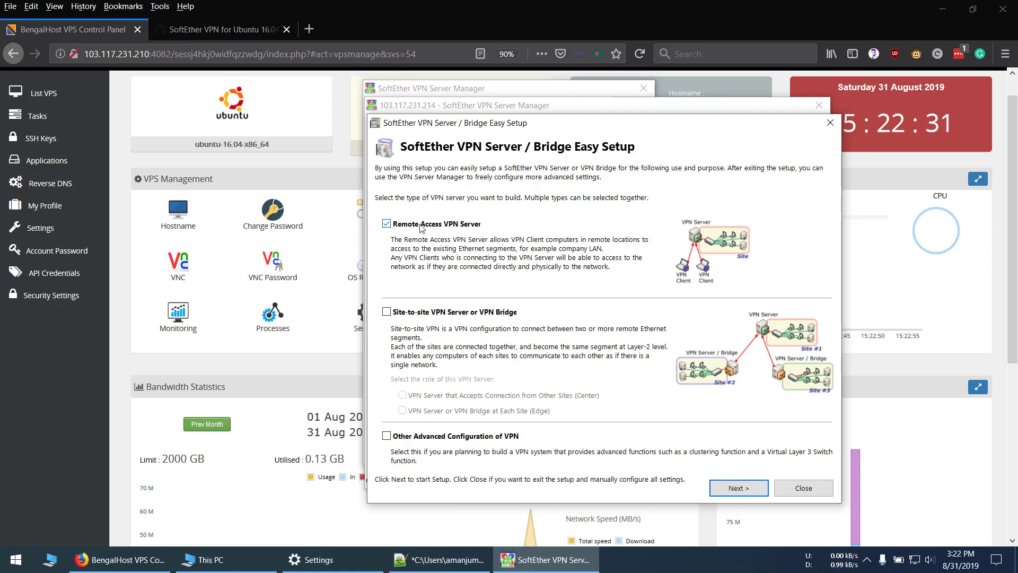
click(430, 313)
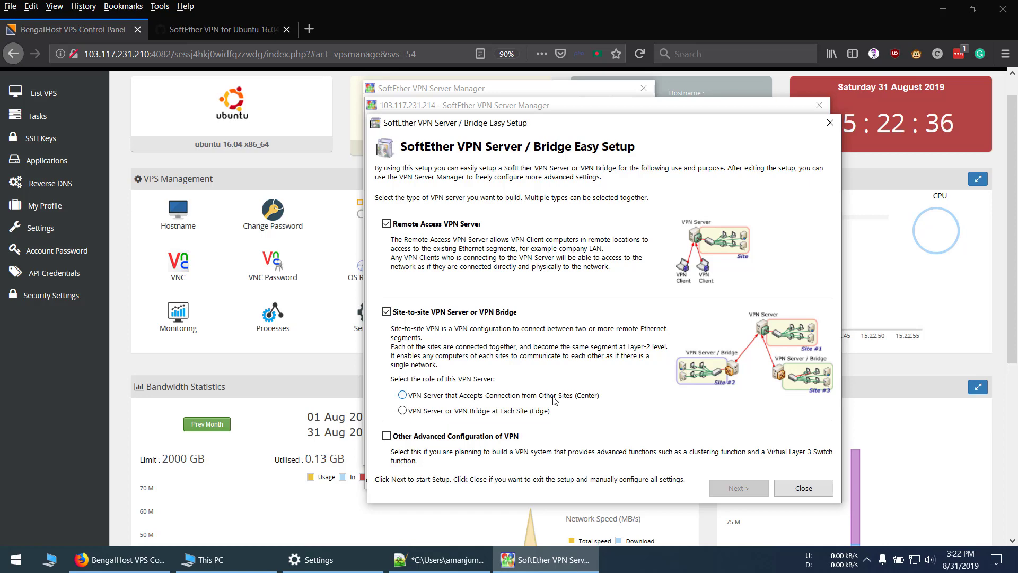
click(553, 400)
click(735, 483)
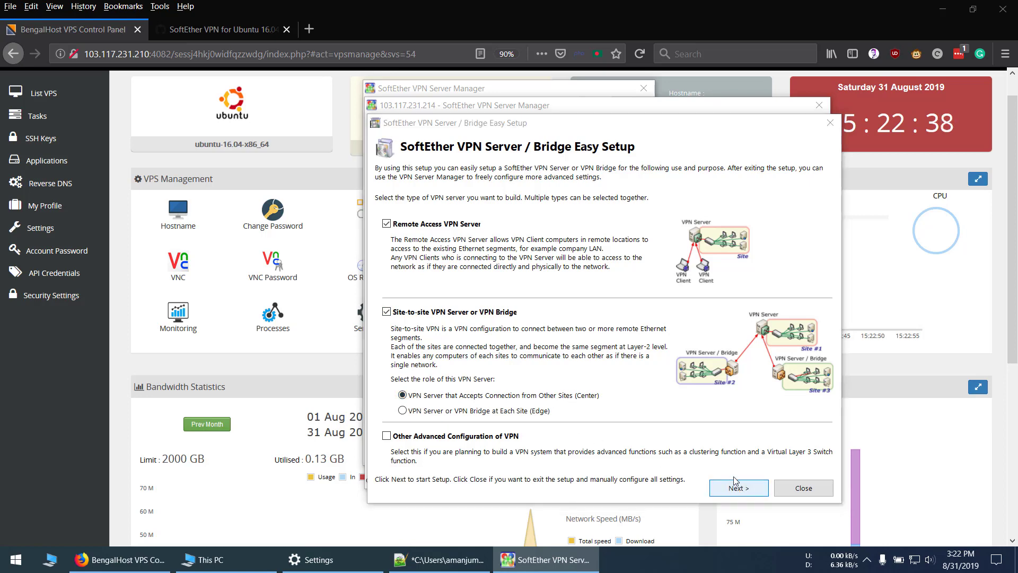
click(542, 332)
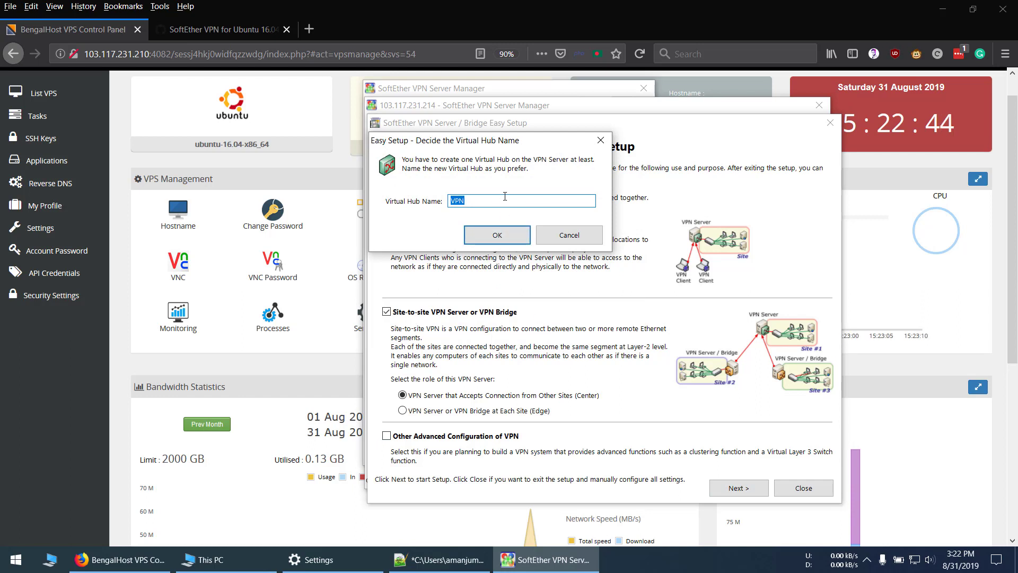
- Name the virtual hub BD, copy the assigned Dynamic DNS hostname, and exit that step
text(BD)
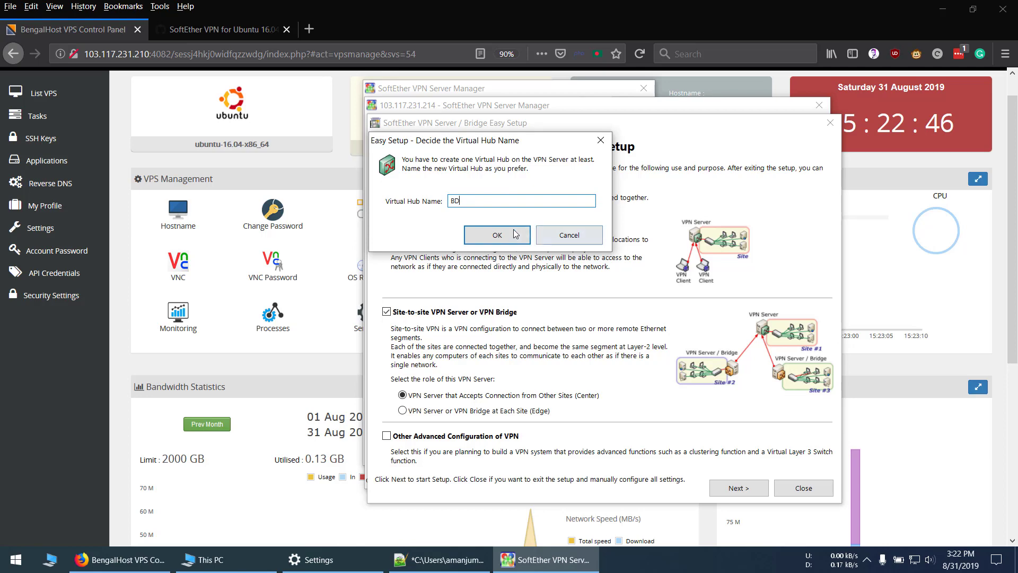
click(518, 234)
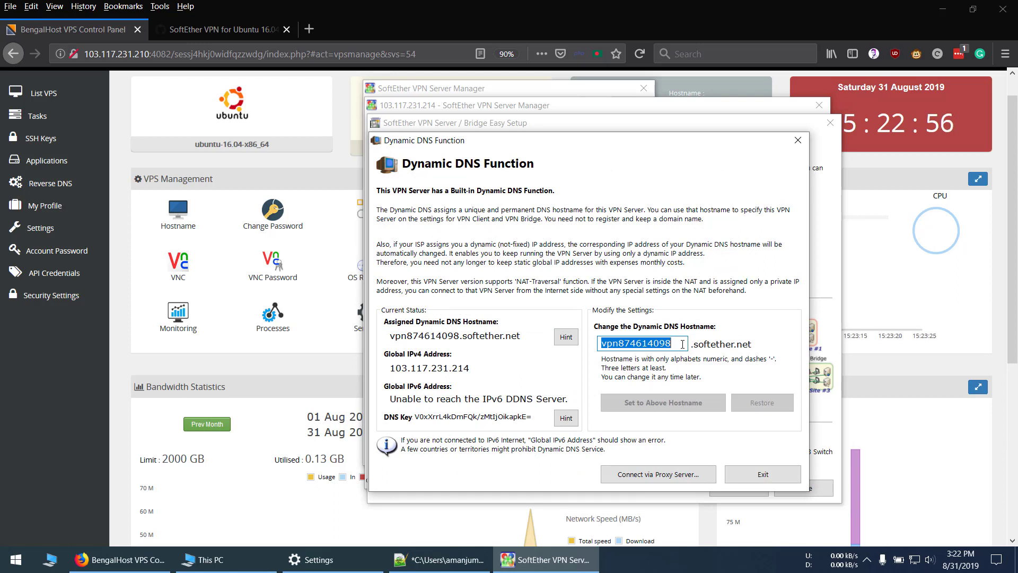
drag(526, 339, 385, 338)
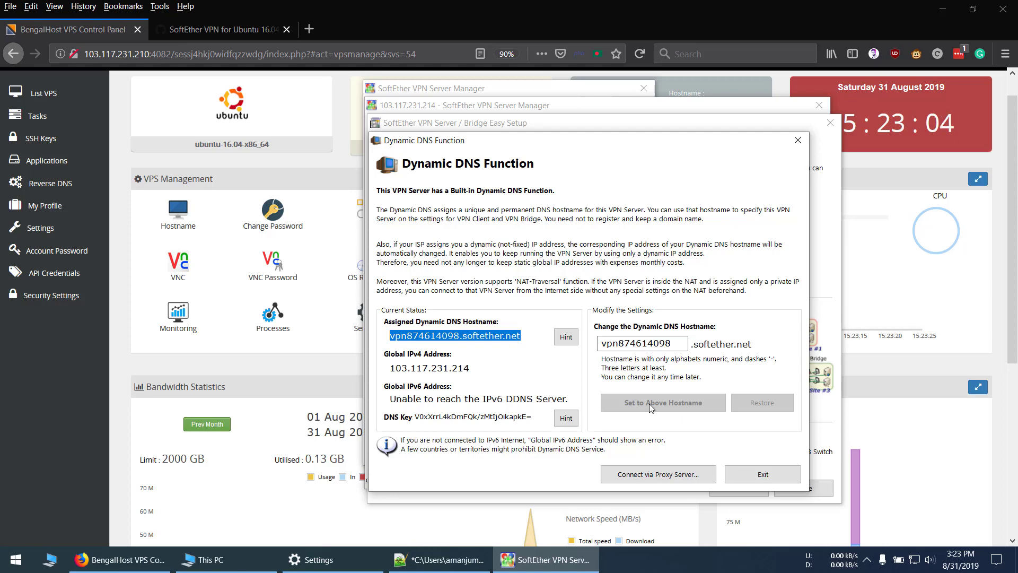
click(762, 473)
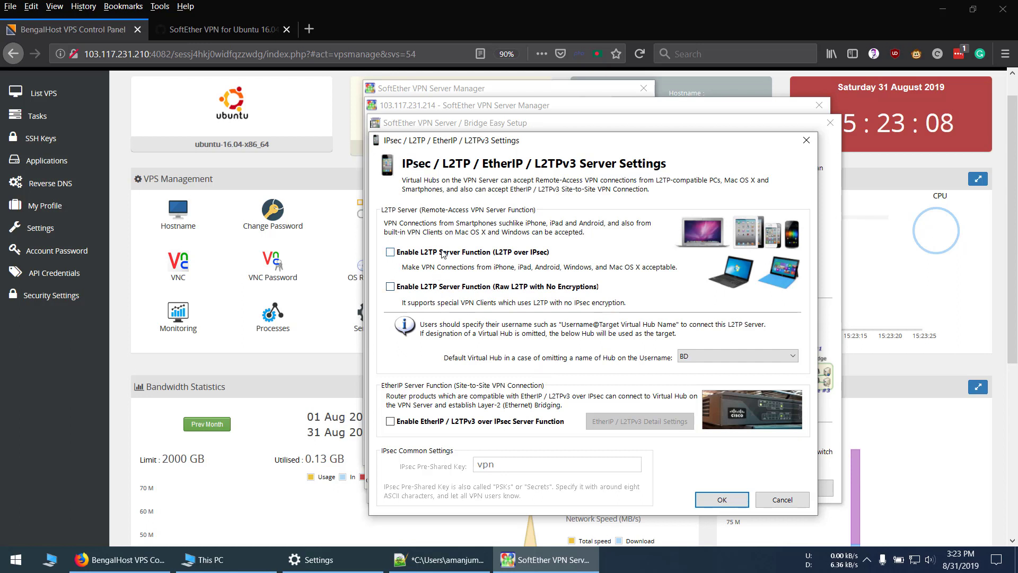
- Enable L2TP over IPsec and raw L2TP, keep the pre-shared key, and disable VPN Azure
click(443, 253)
click(443, 287)
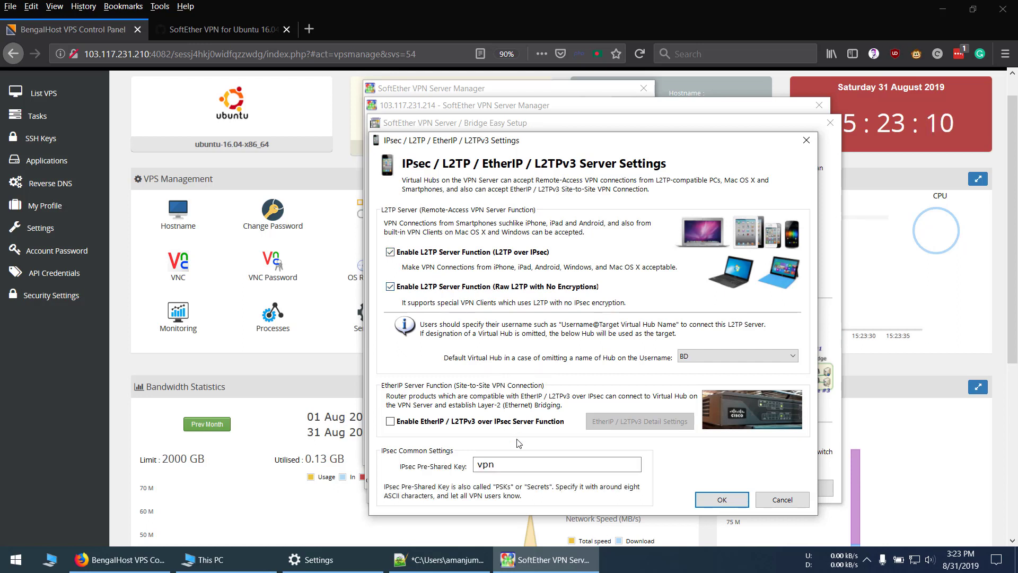
double_click(485, 464)
click(487, 464)
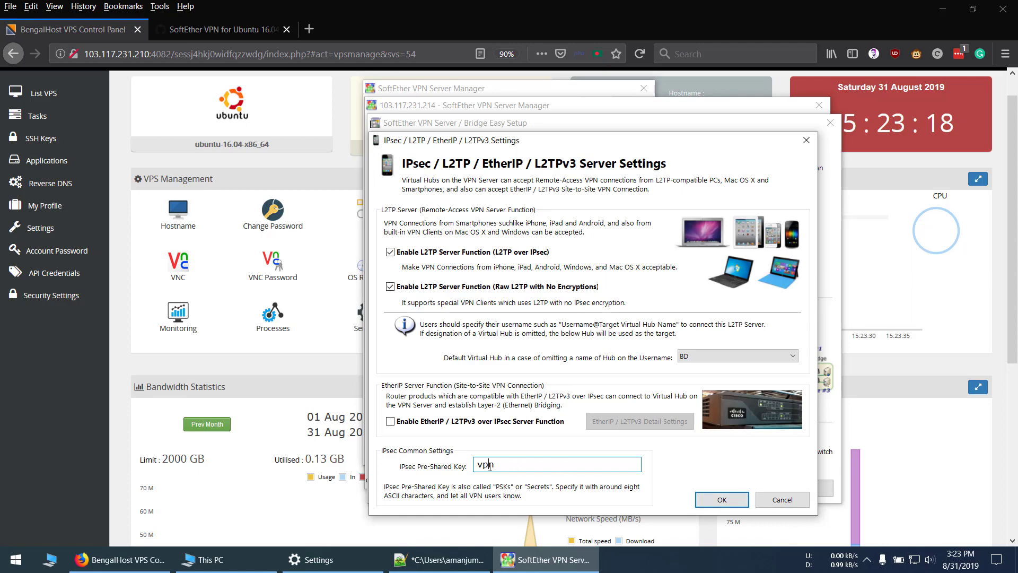
click(719, 498)
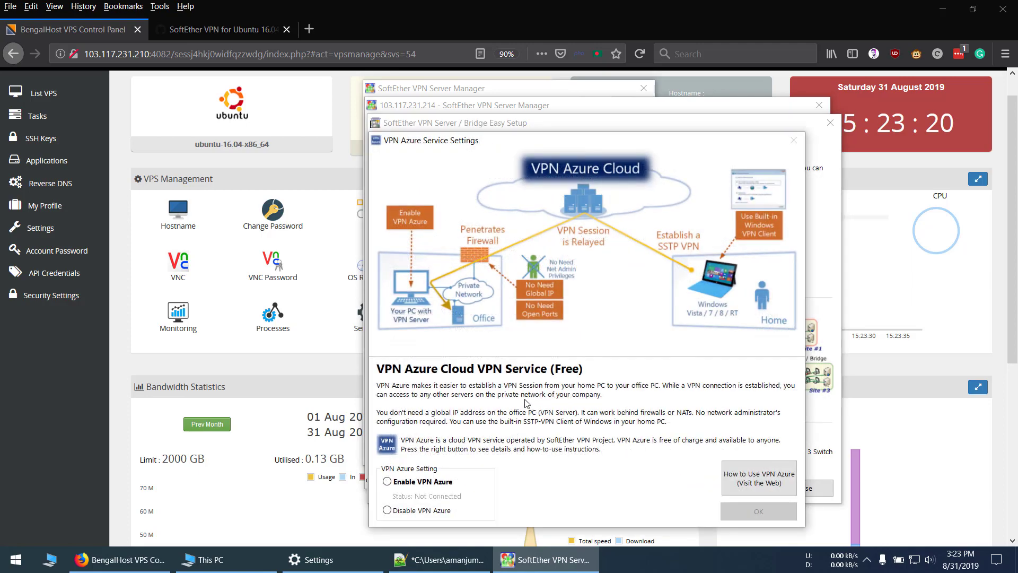
click(389, 510)
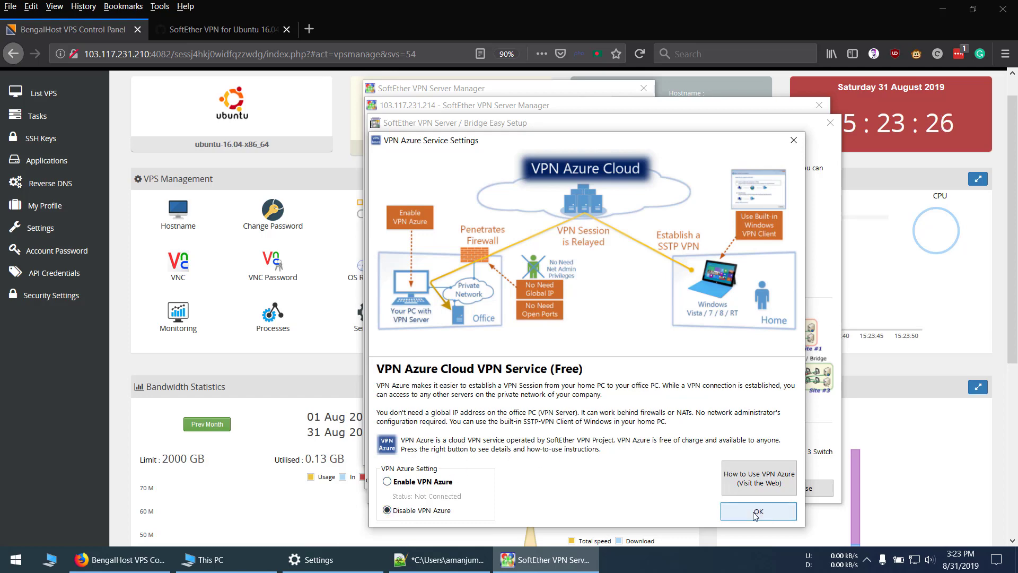
- Confirm VPN Azure stays disabled and begin creating a new VPN user
click(757, 512)
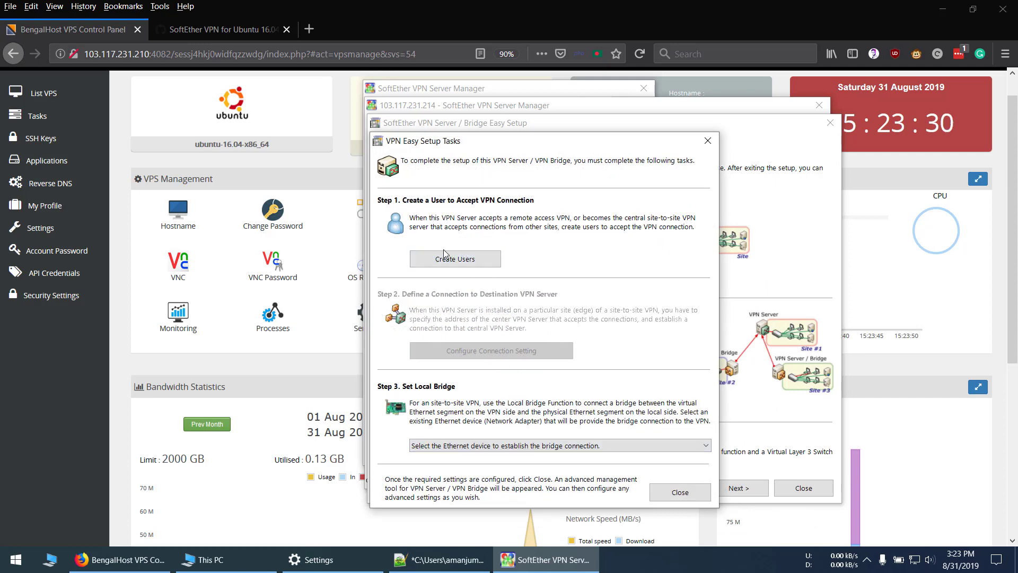
click(445, 255)
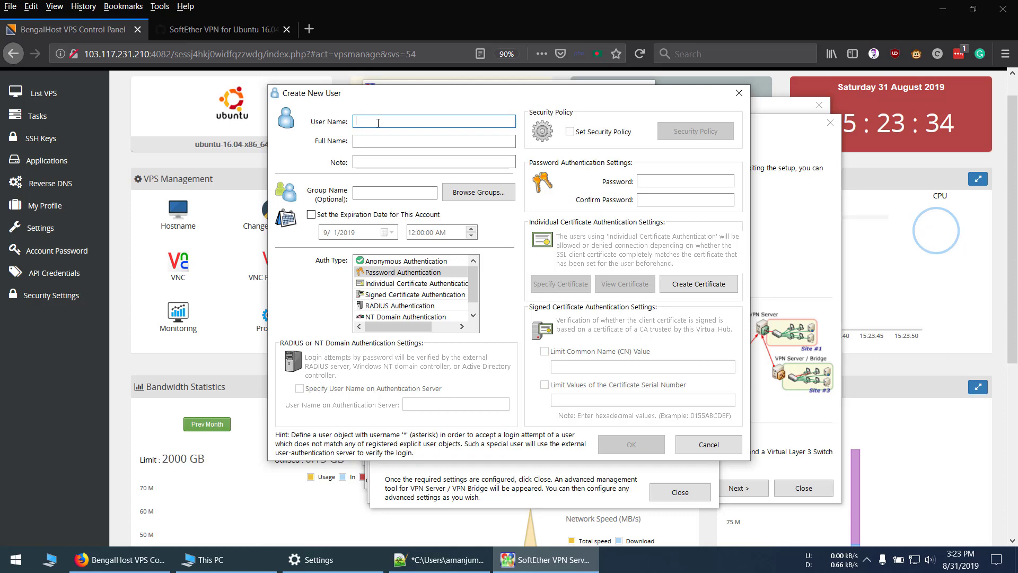
- Enter user name test and accept a security policy for the user
text(test)
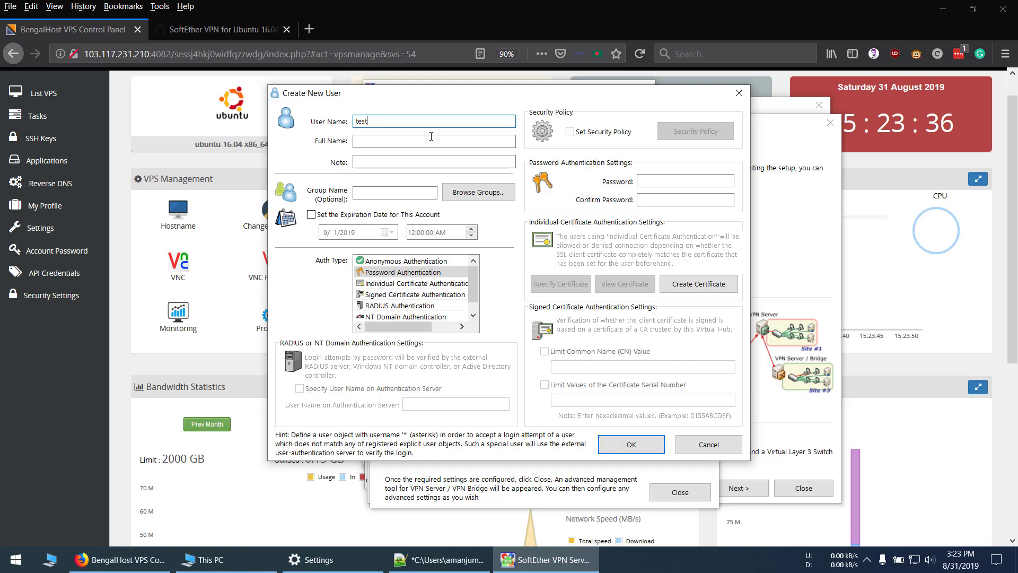
click(570, 131)
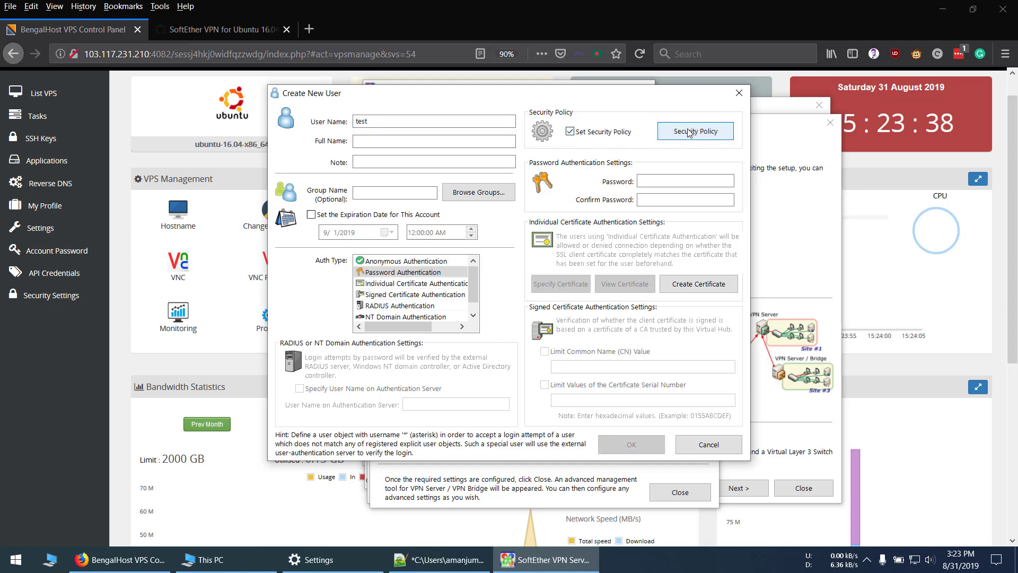
click(689, 131)
click(477, 316)
click(612, 336)
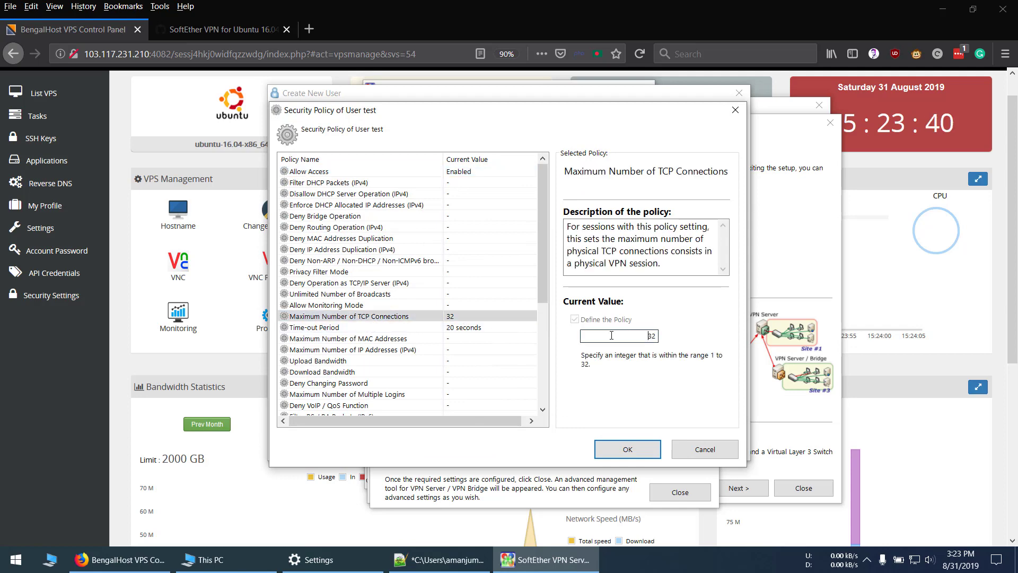
click(626, 448)
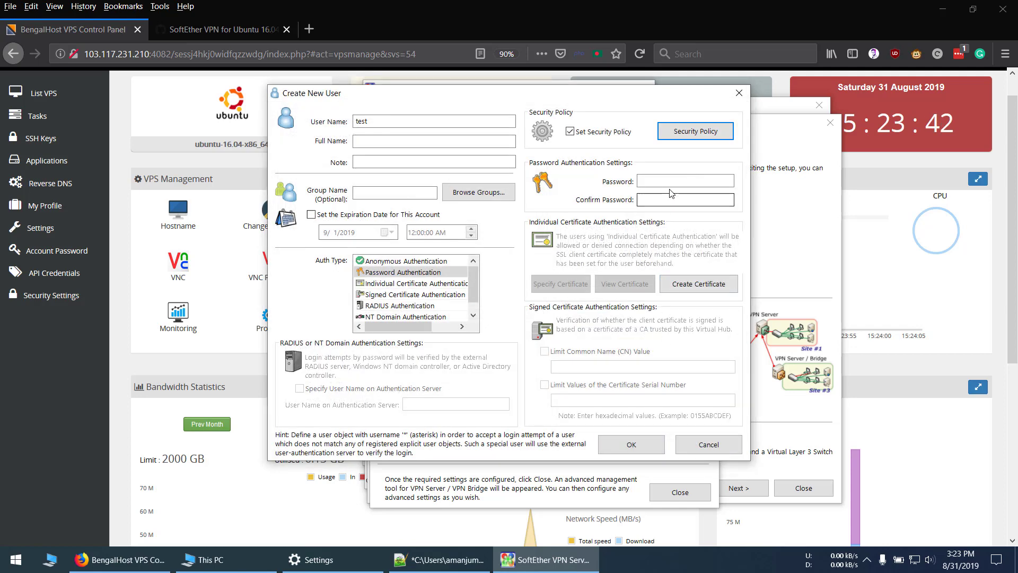
- Enter and confirm the user's password, create user test, and close the user list
click(670, 180)
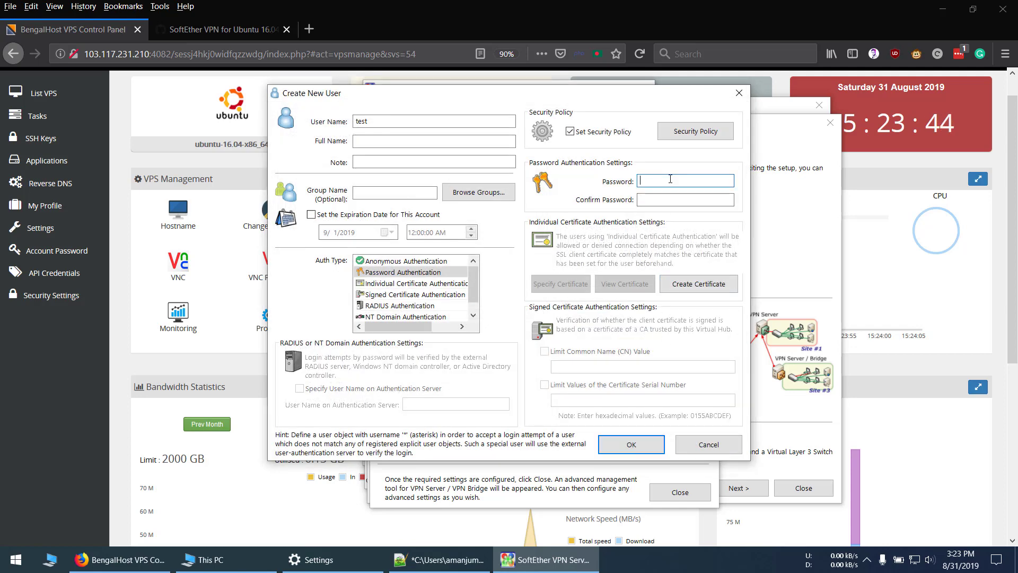
text(test)
key(Tab)
text(t)
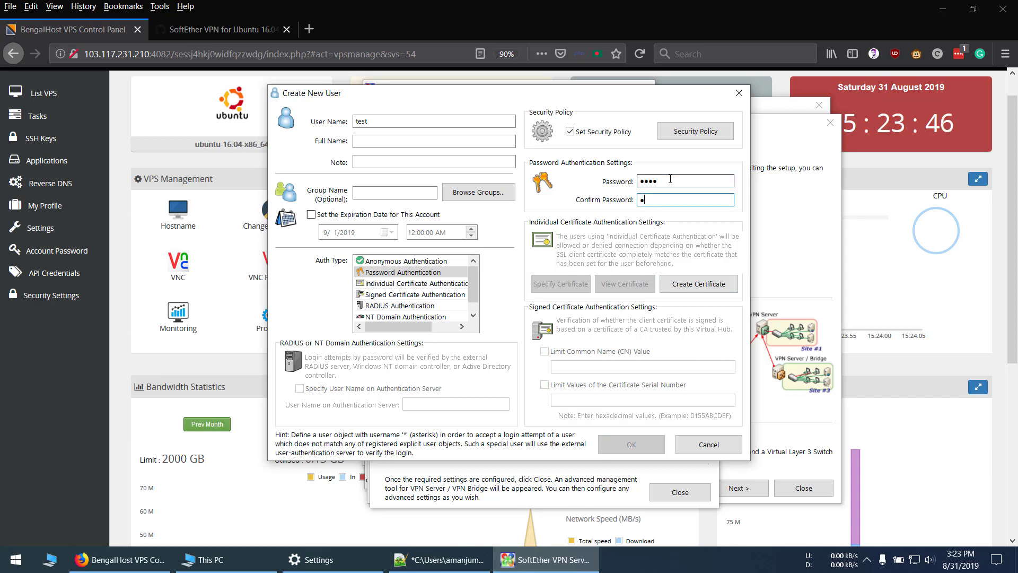
text(est)
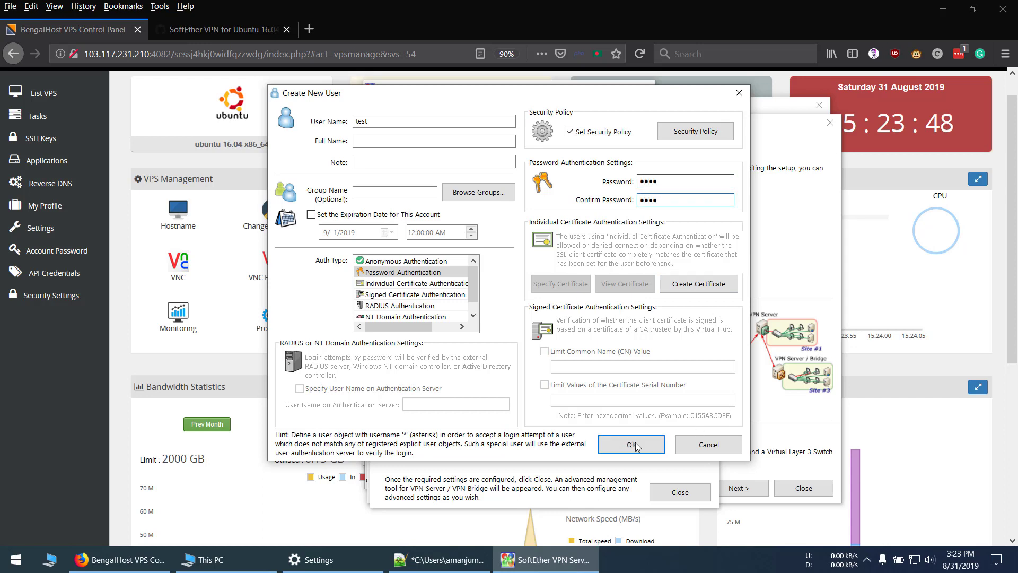
click(636, 446)
click(566, 326)
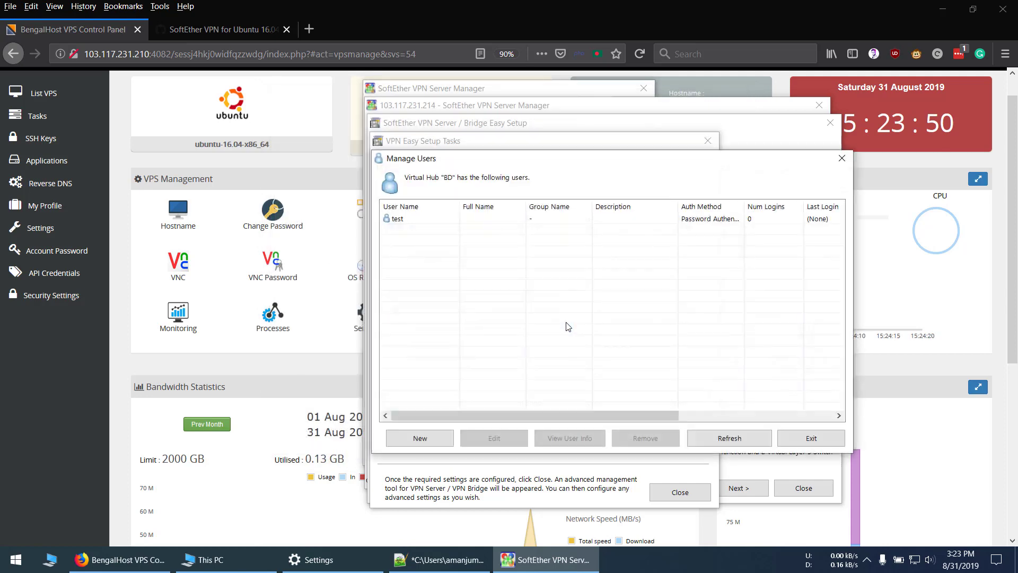
click(796, 446)
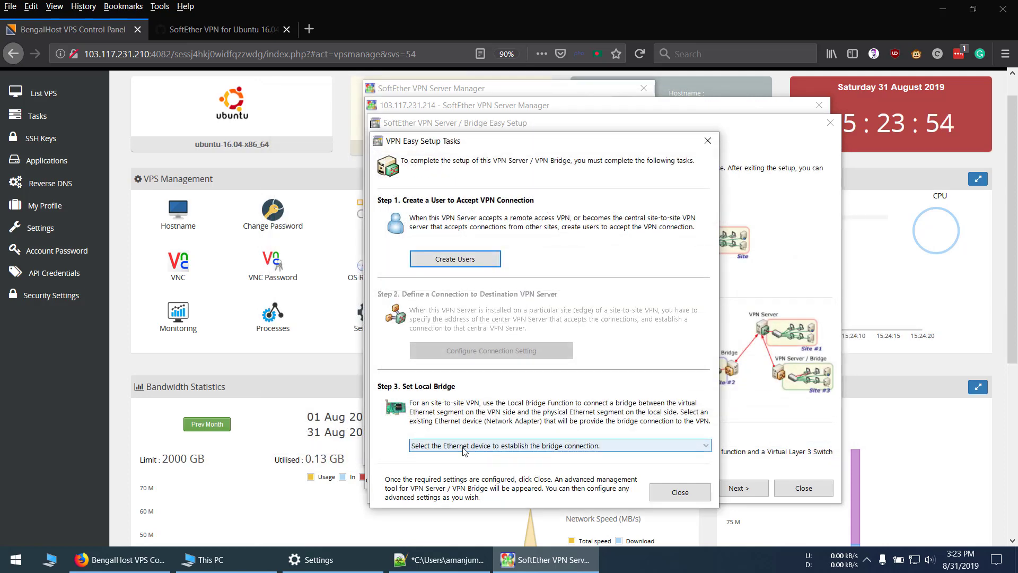
- Check the Local Bridge Ethernet device list, find nothing to pick, and close Easy Setup
click(463, 451)
click(465, 456)
click(551, 449)
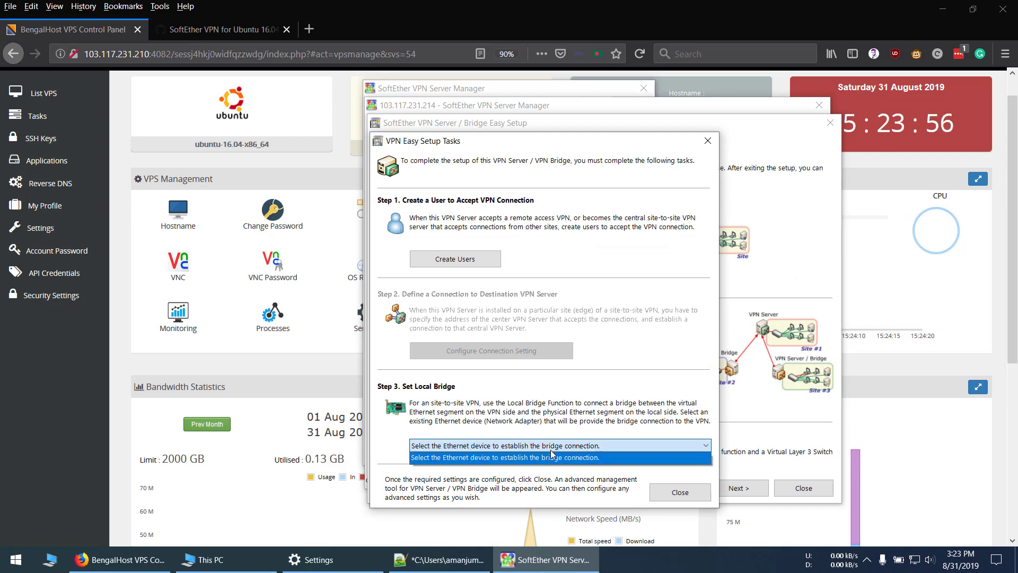
click(551, 451)
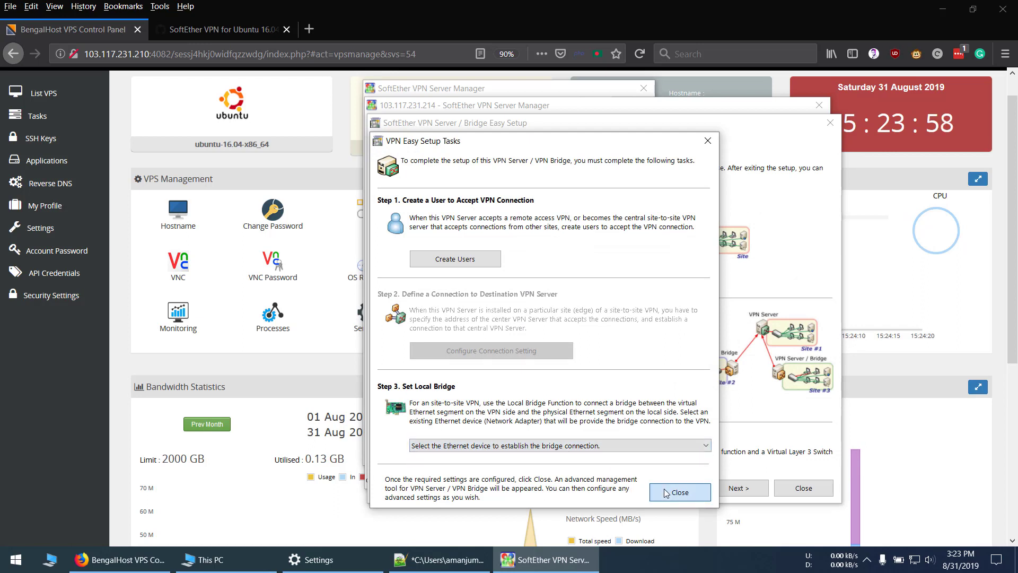
click(620, 448)
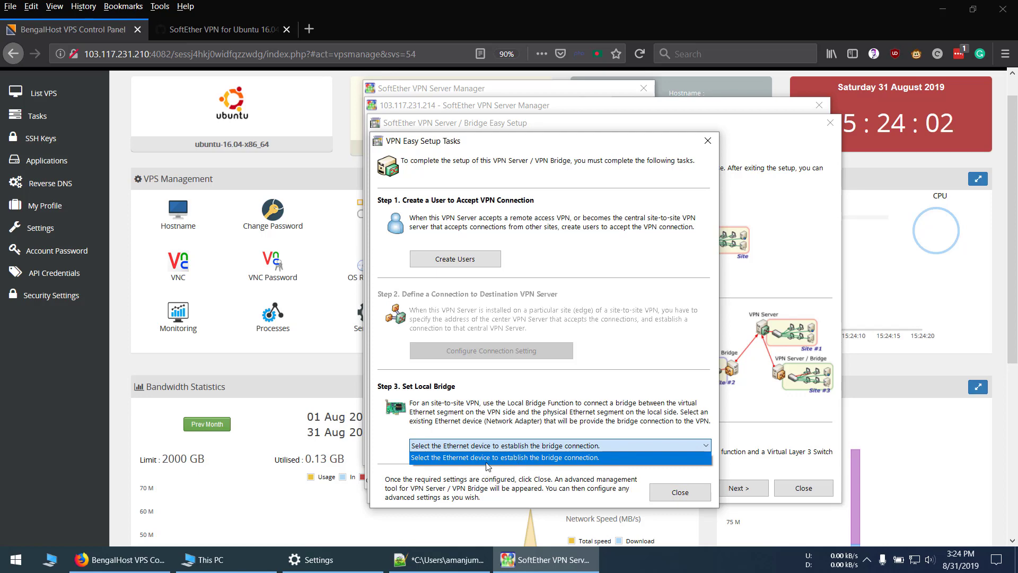
click(535, 448)
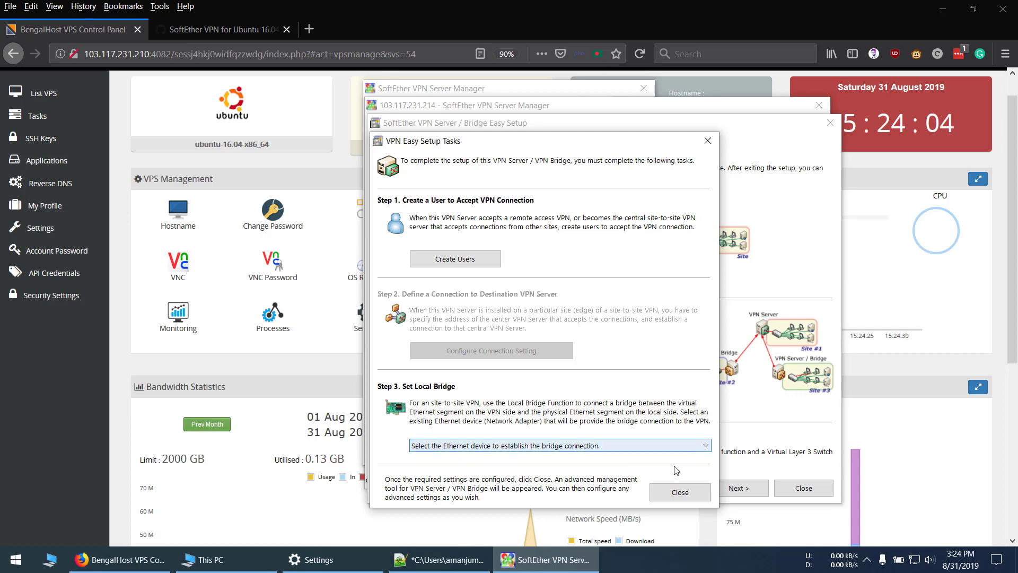
click(679, 493)
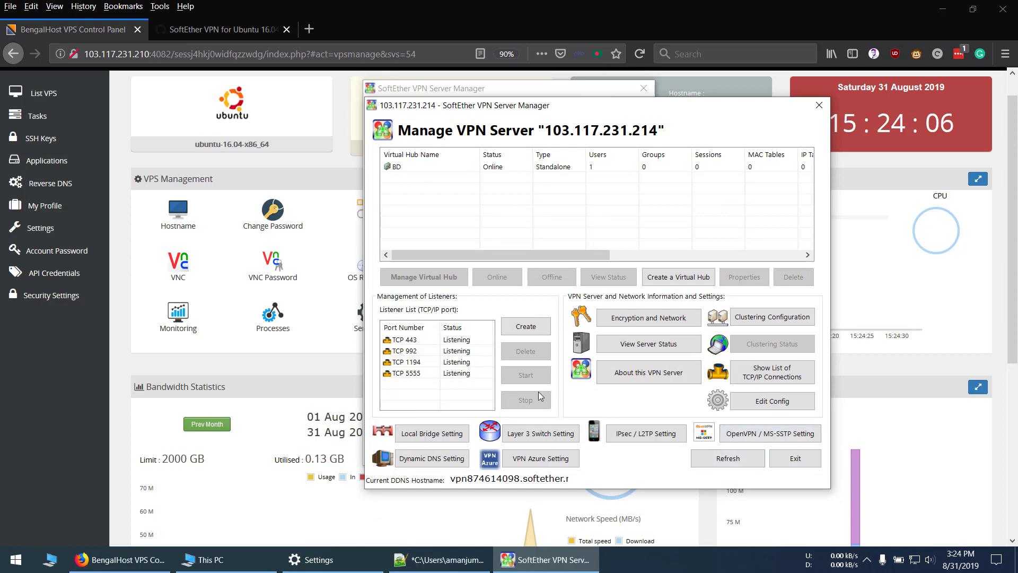
- Create a local bridge from hub BD to a new tap device named sevpn
click(440, 433)
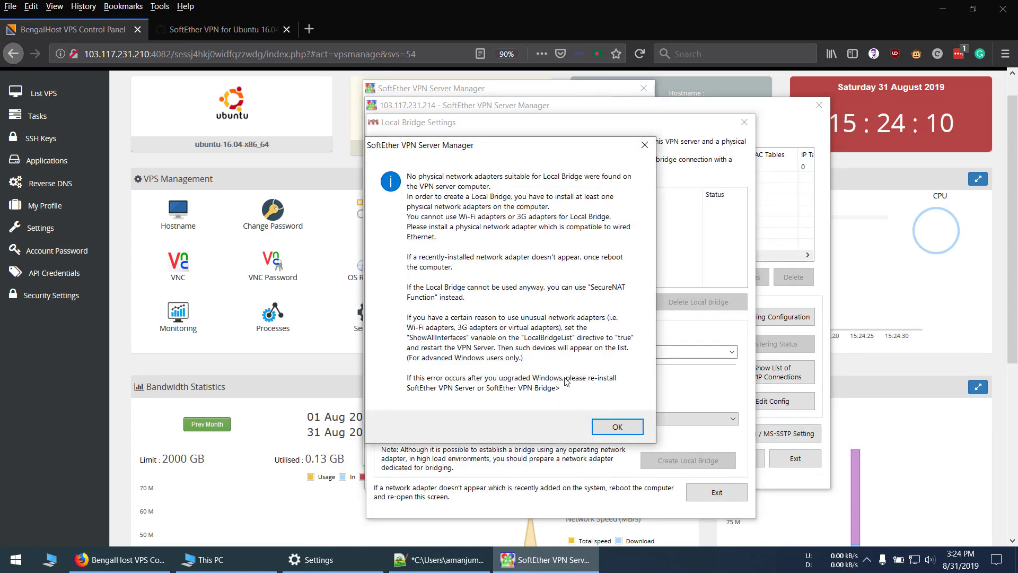
click(619, 427)
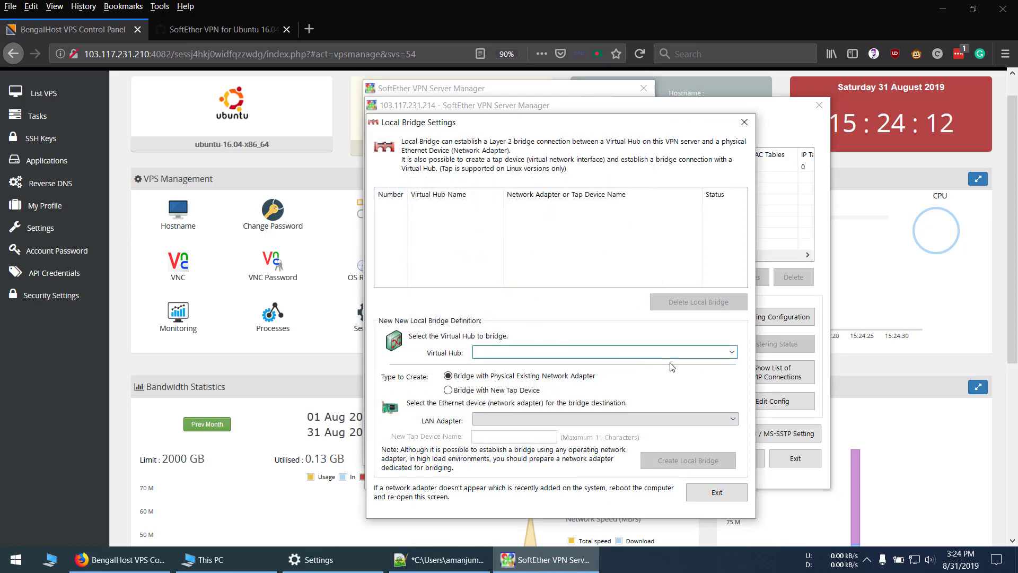
click(731, 352)
click(527, 364)
click(448, 390)
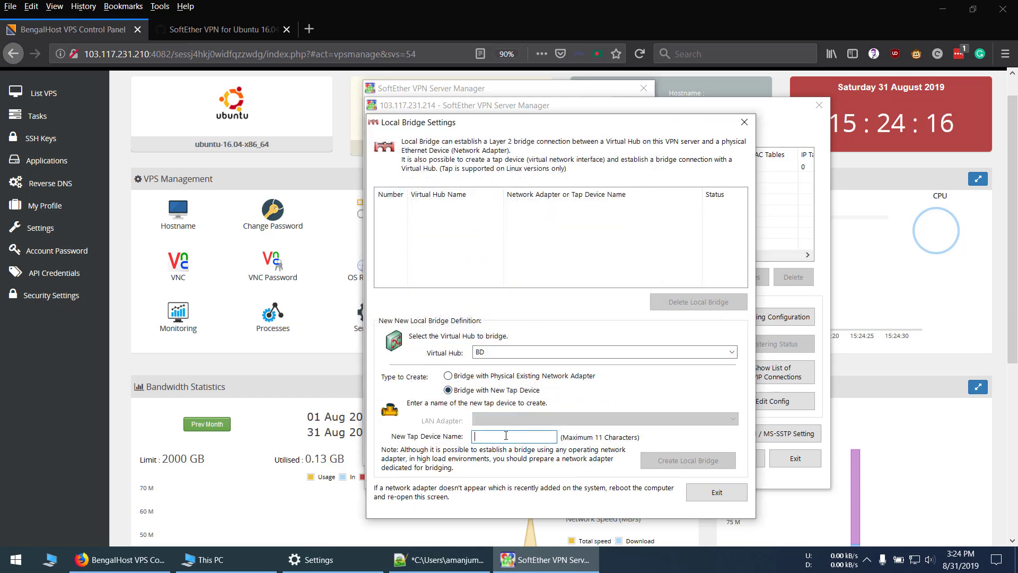
text(sev)
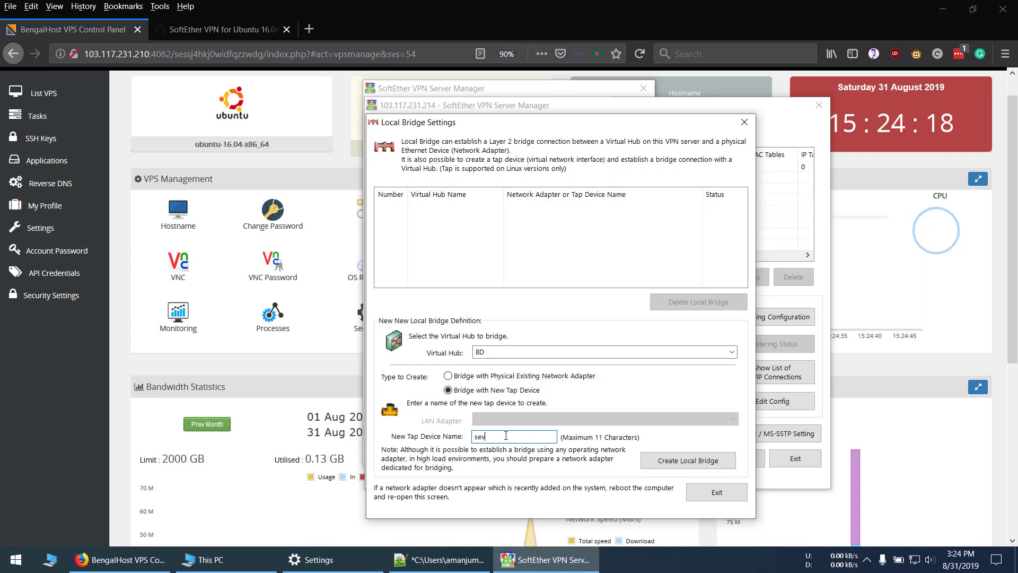
text(pn)
click(682, 460)
key(Return)
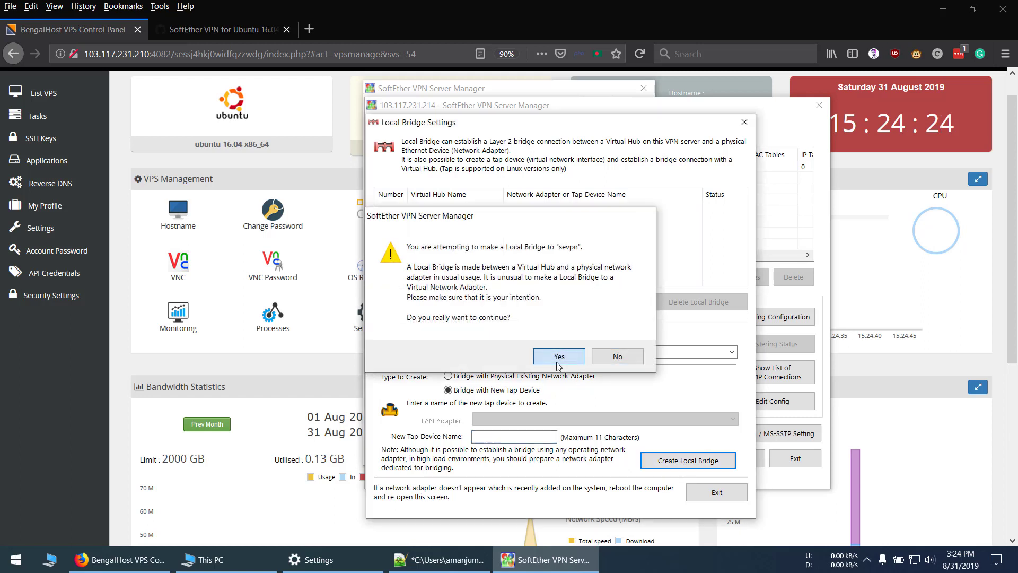
click(581, 324)
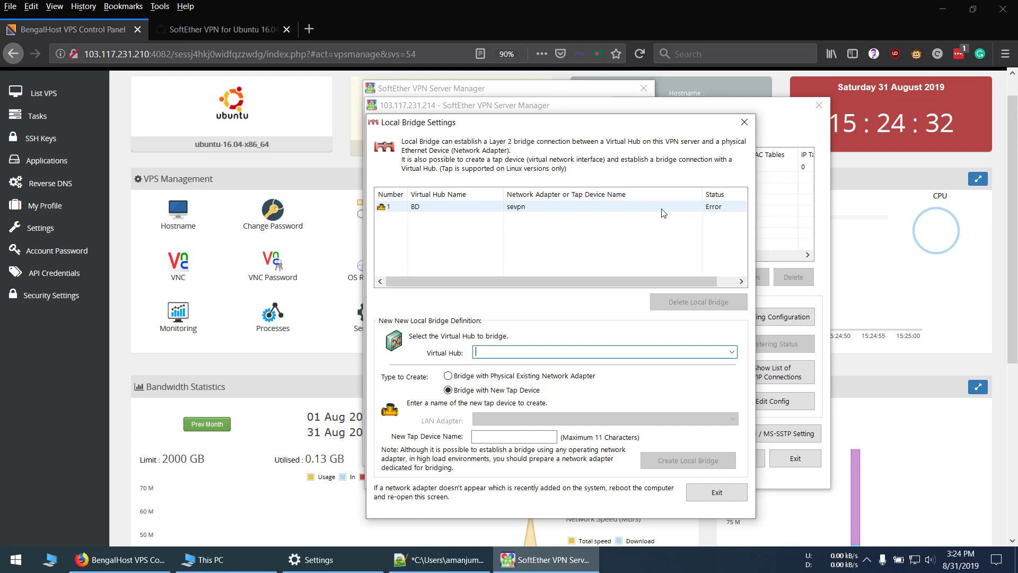
click(717, 492)
- Delete the erroring BD-to-sevpn local bridge and close the bridge settings
click(430, 444)
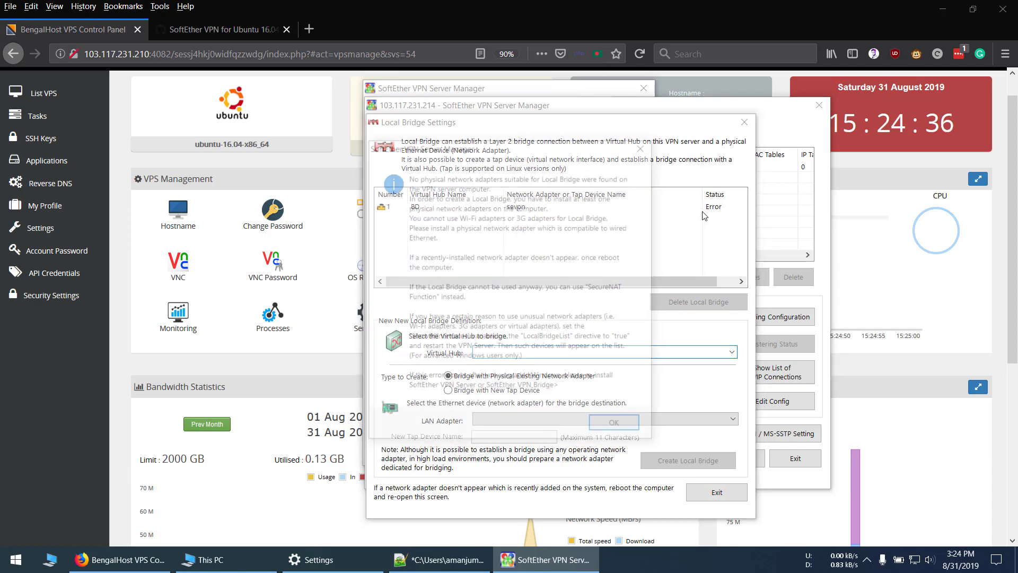
key(Return)
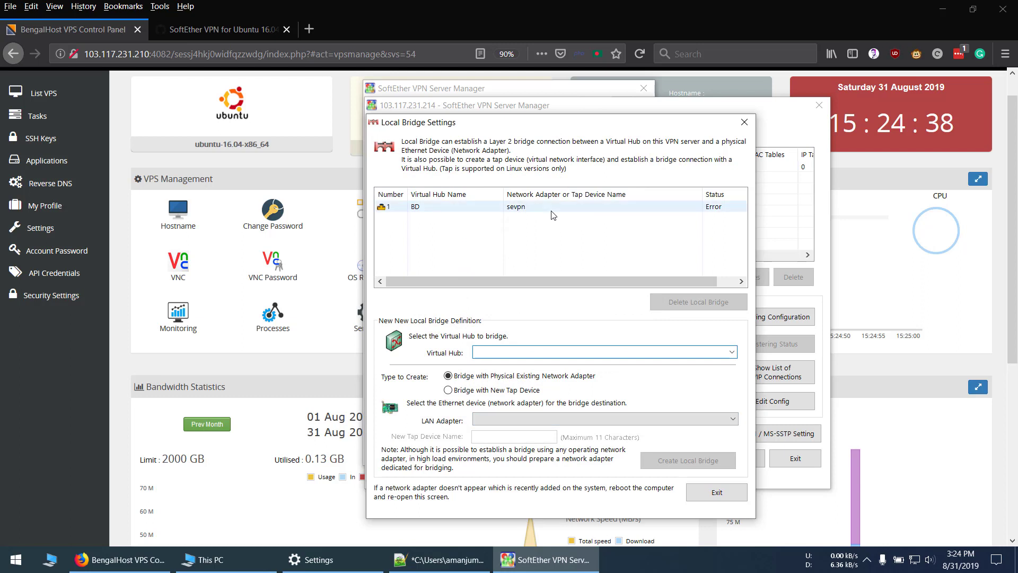
click(552, 209)
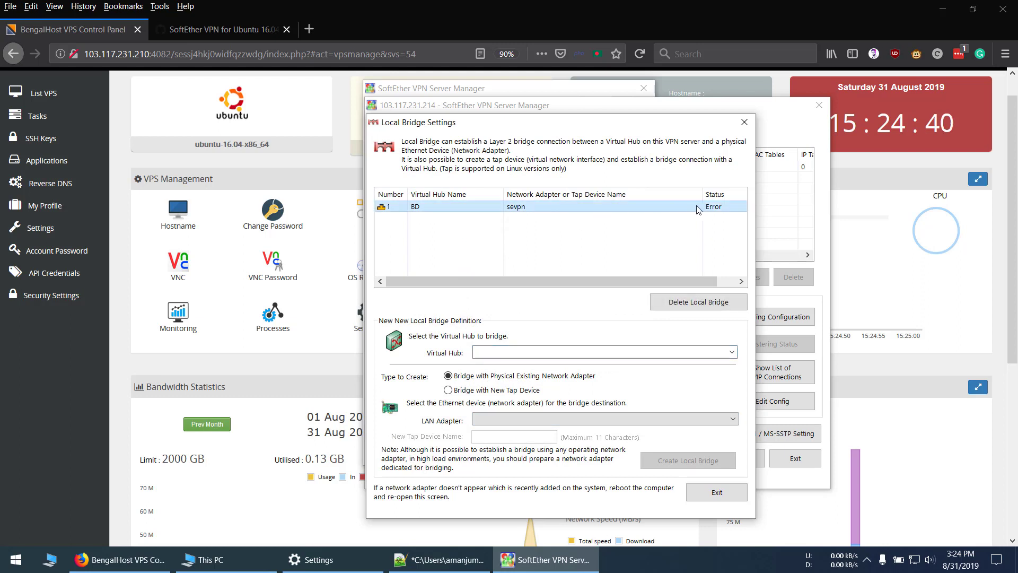
click(695, 303)
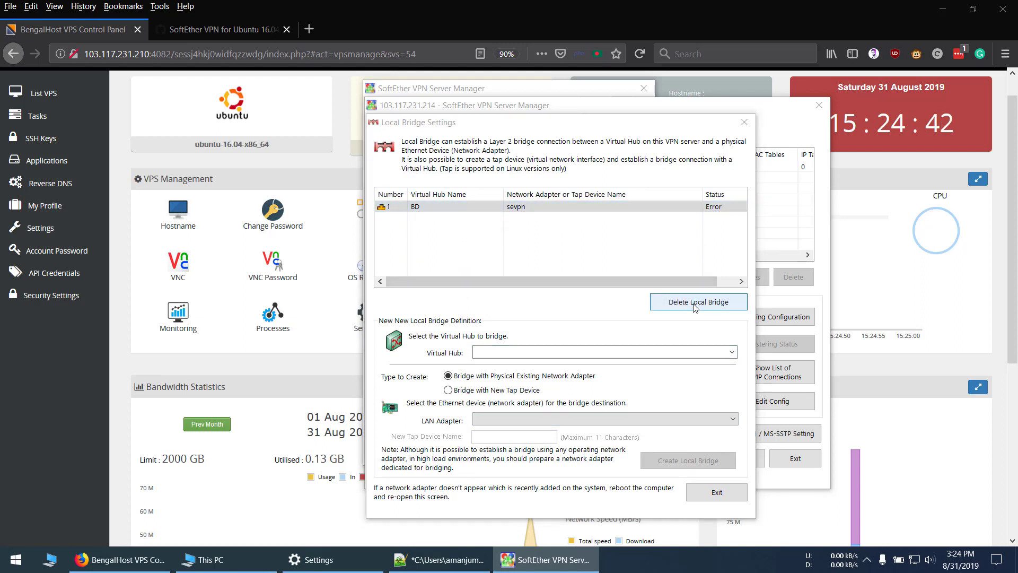
click(554, 328)
click(557, 329)
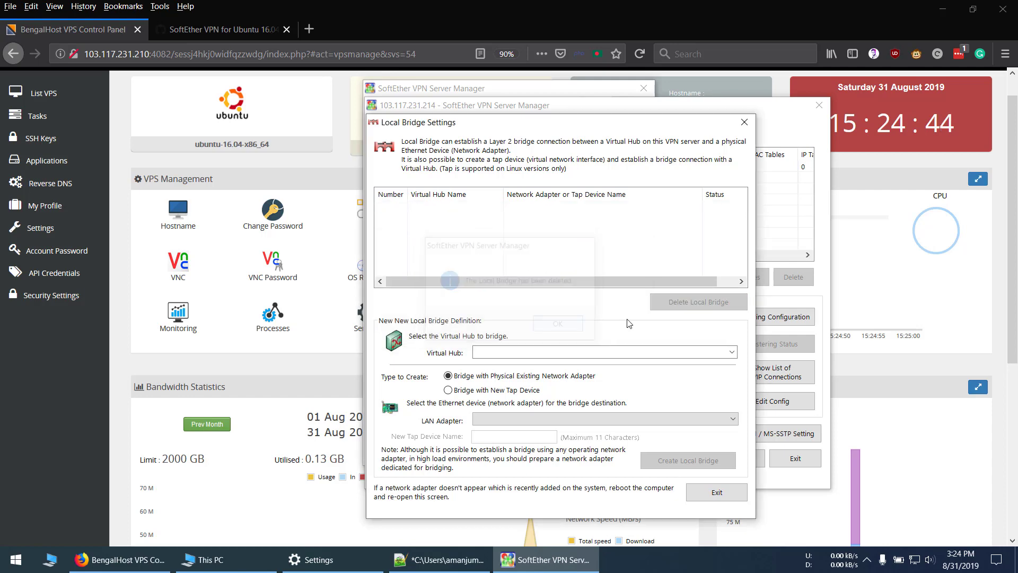
click(713, 495)
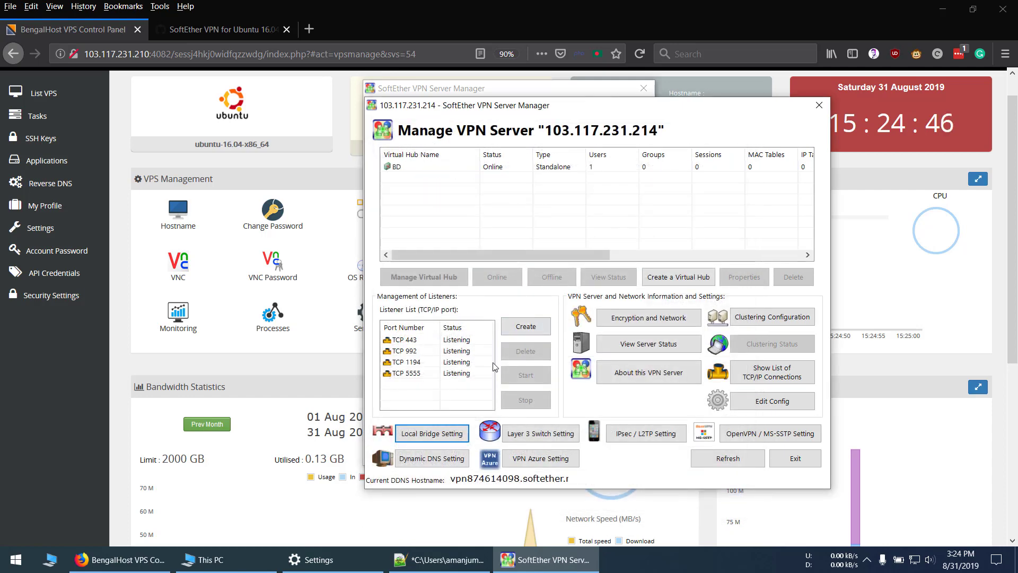
- Select the BD virtual hub in the hub list and open its management window
click(449, 404)
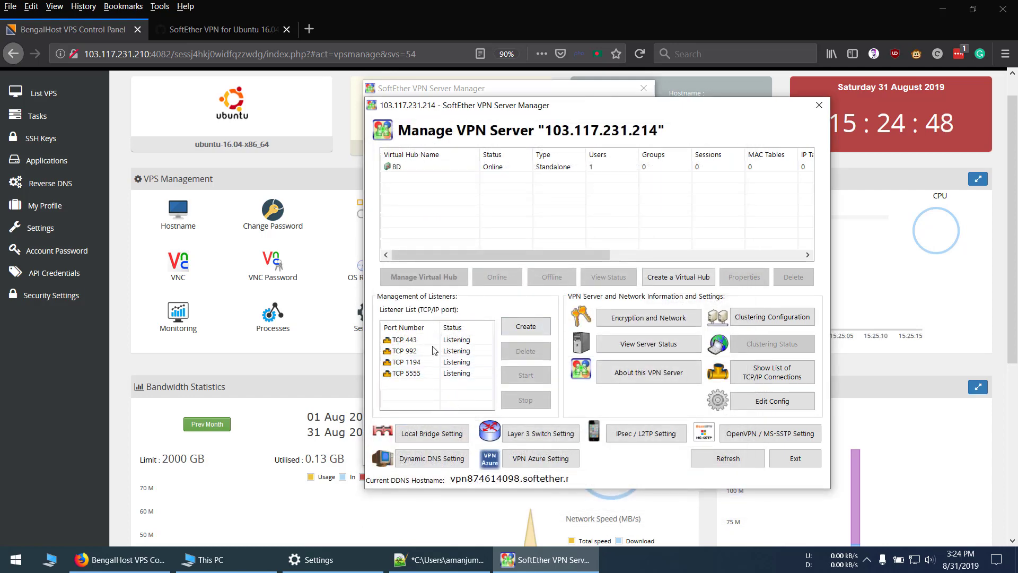
click(417, 167)
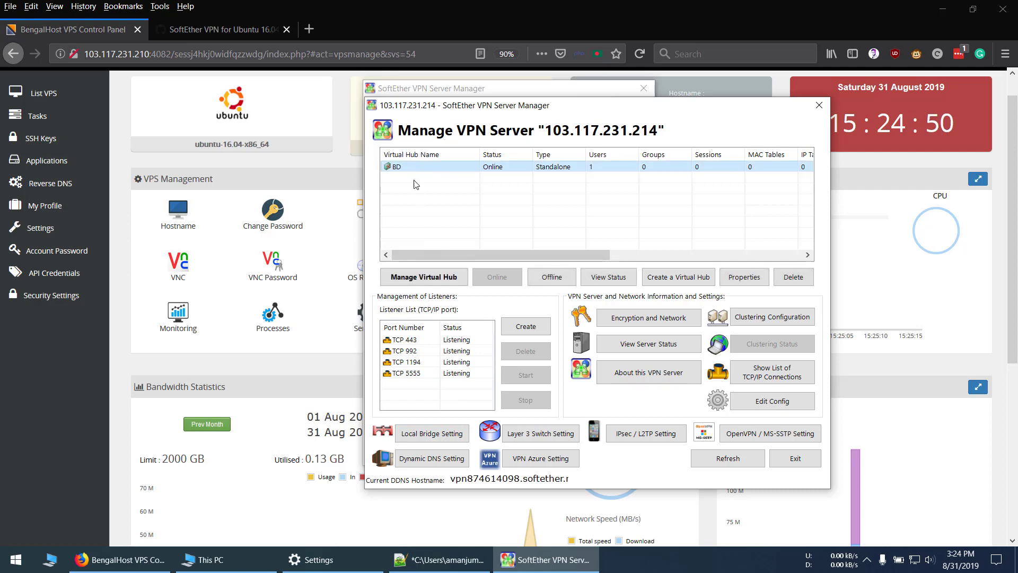
click(429, 277)
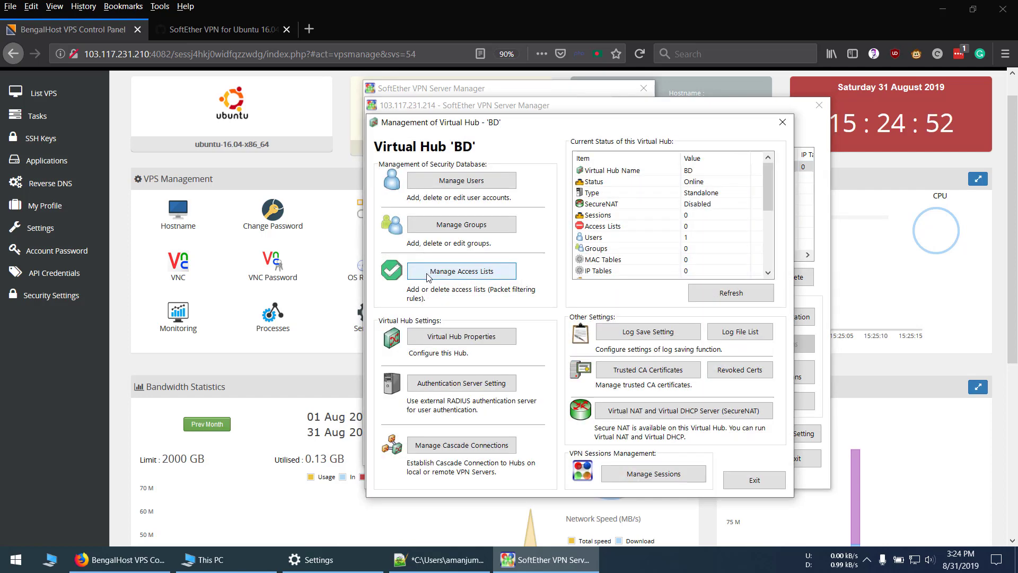
- Enable SecureNAT on hub BD and confirm the warning
click(628, 415)
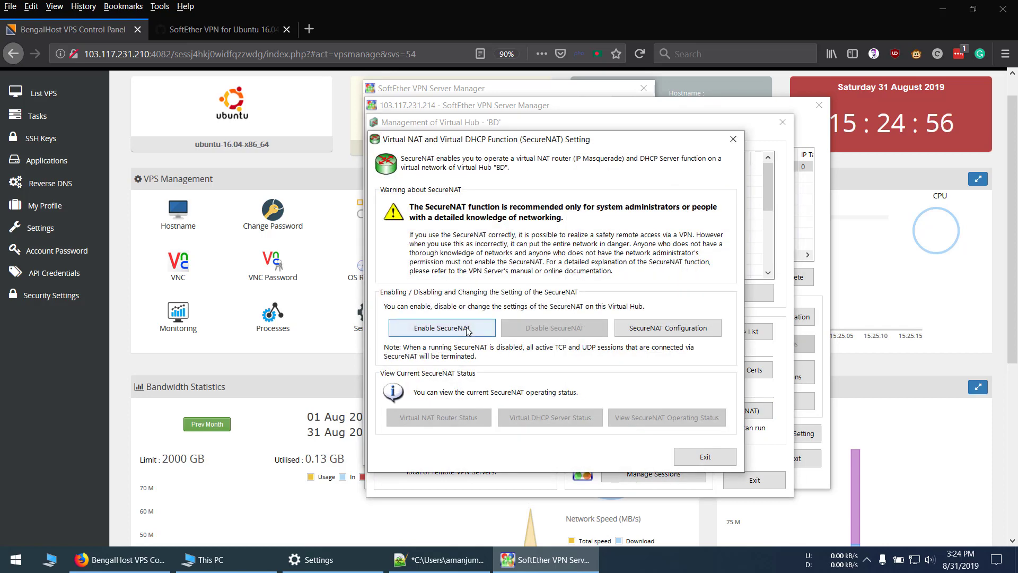
click(468, 329)
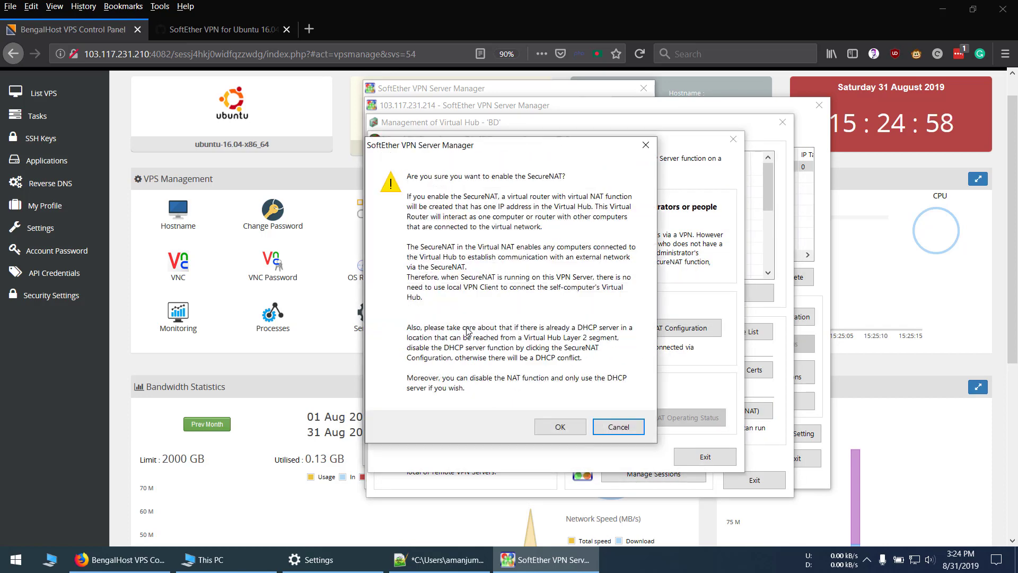
click(561, 419)
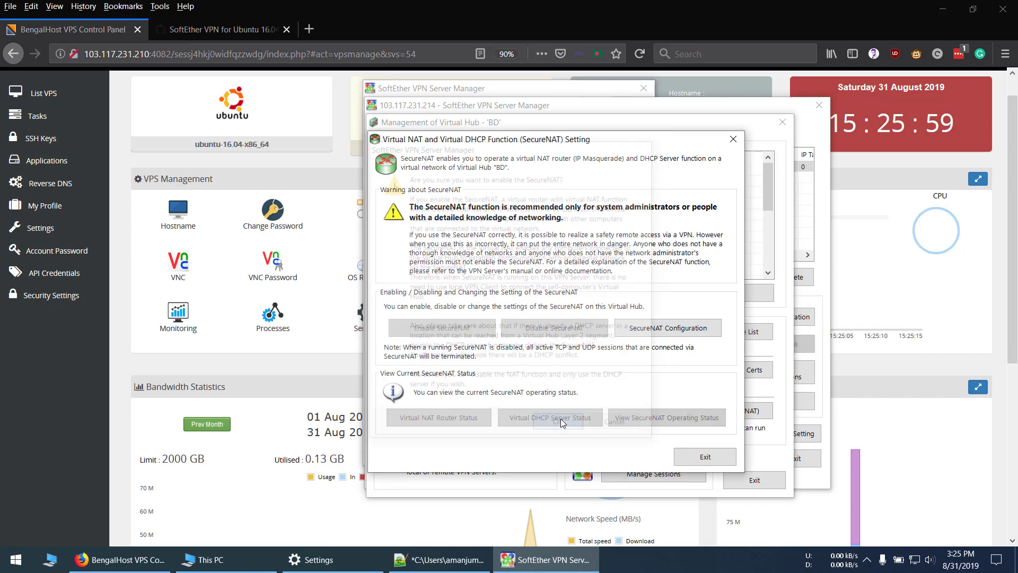
- Set the SecureNAT virtual host to 192.168.10.1 with DNS servers 1.1.1.1 and 8.8.8.8
click(669, 332)
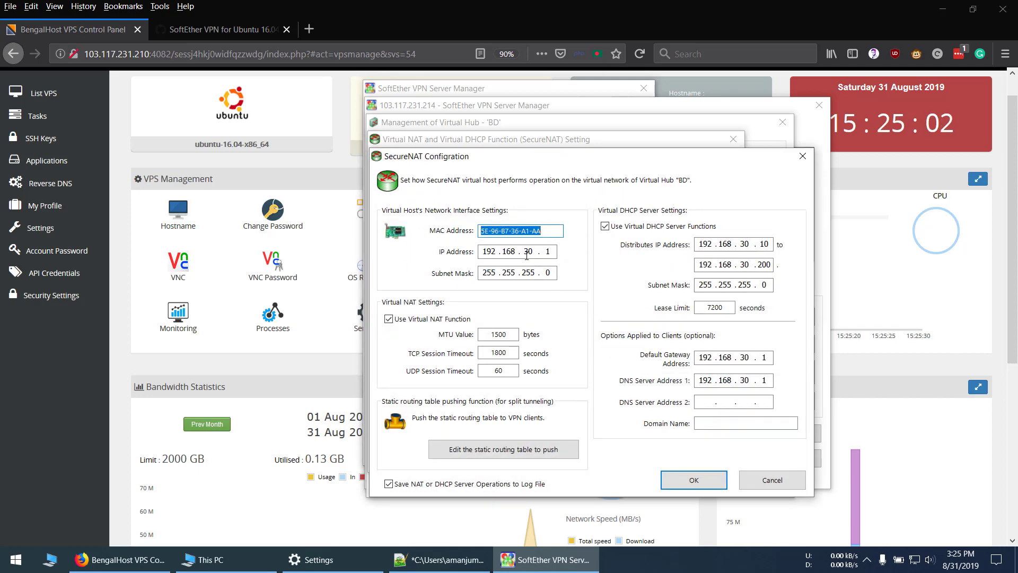
click(526, 253)
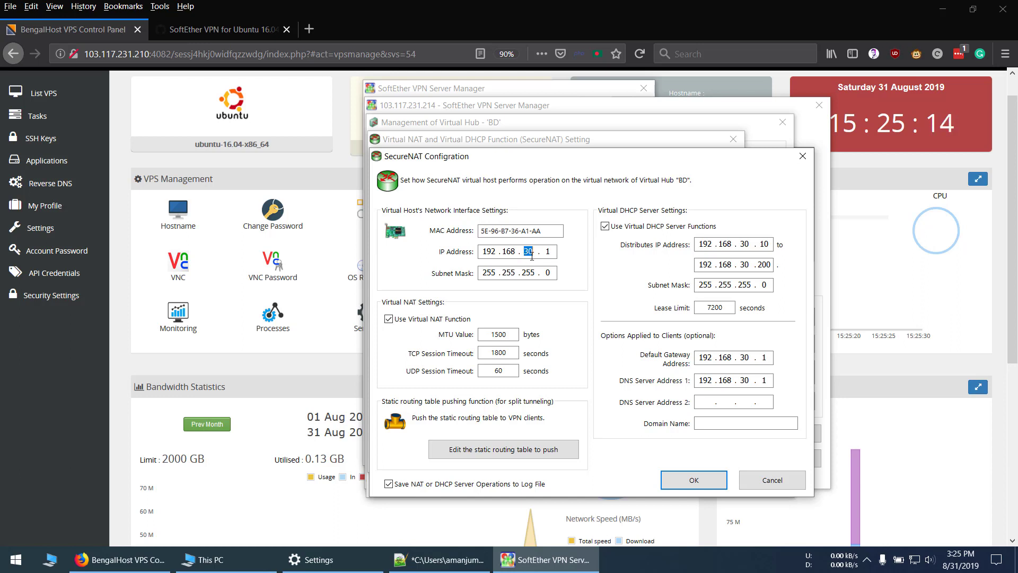
text(10)
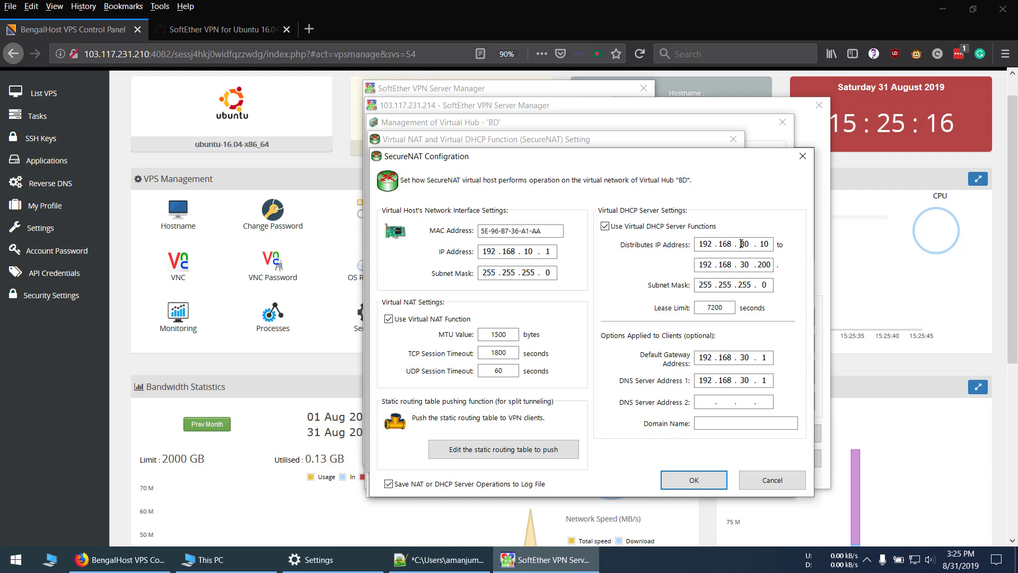
double_click(744, 357)
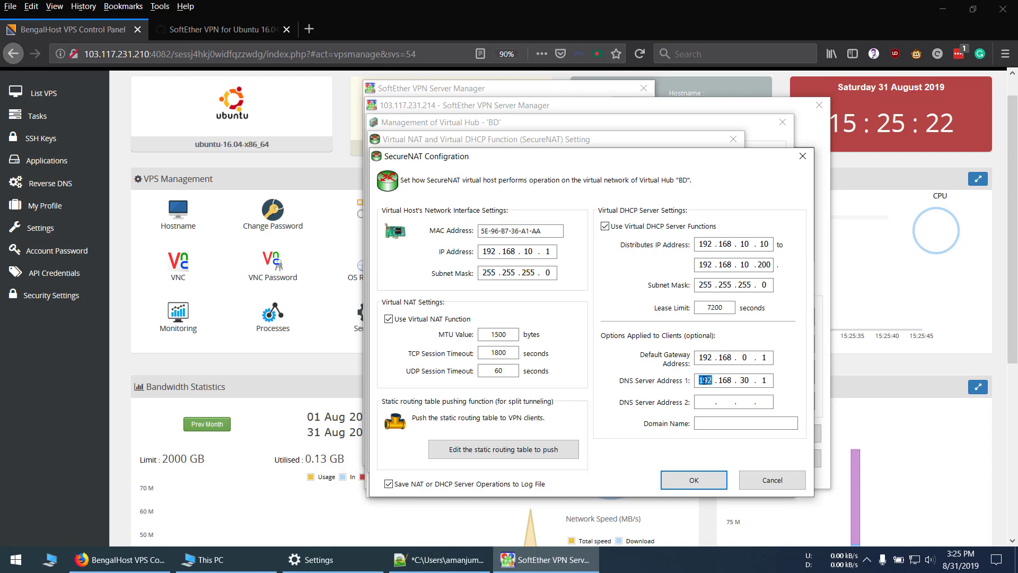
text(1 . 1)
click(706, 403)
text(8.8)
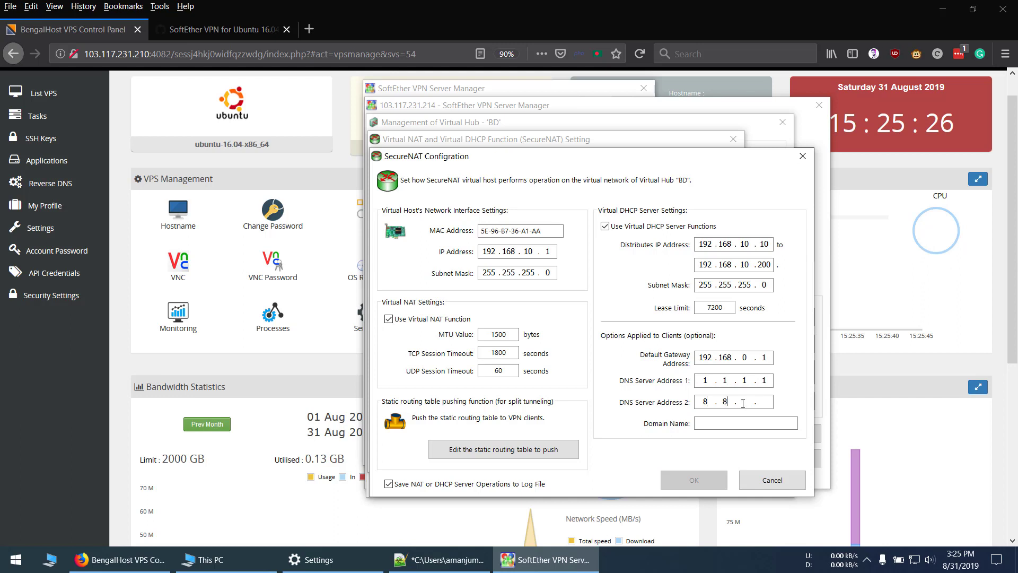
text(.8)
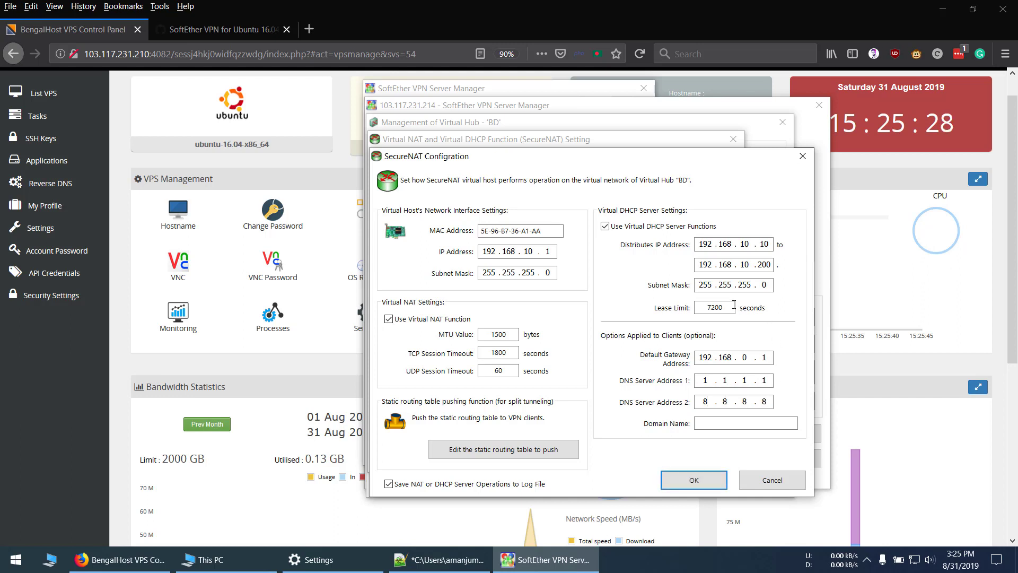
- Set the DHCP range to 192.168.10.101–192.168.10.120
double_click(743, 358)
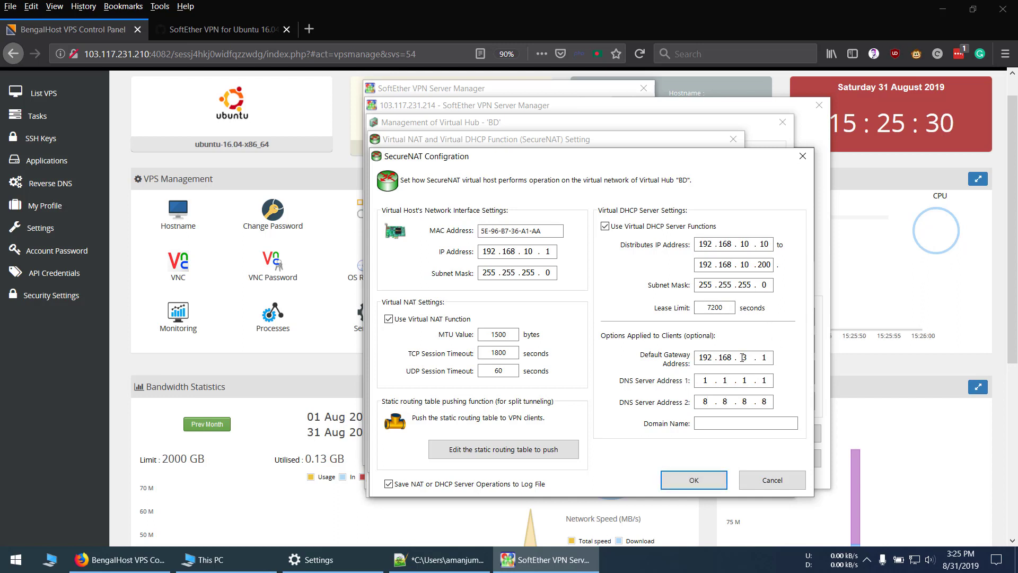
text(30)
double_click(744, 357)
text(101)
double_click(764, 267)
text(120)
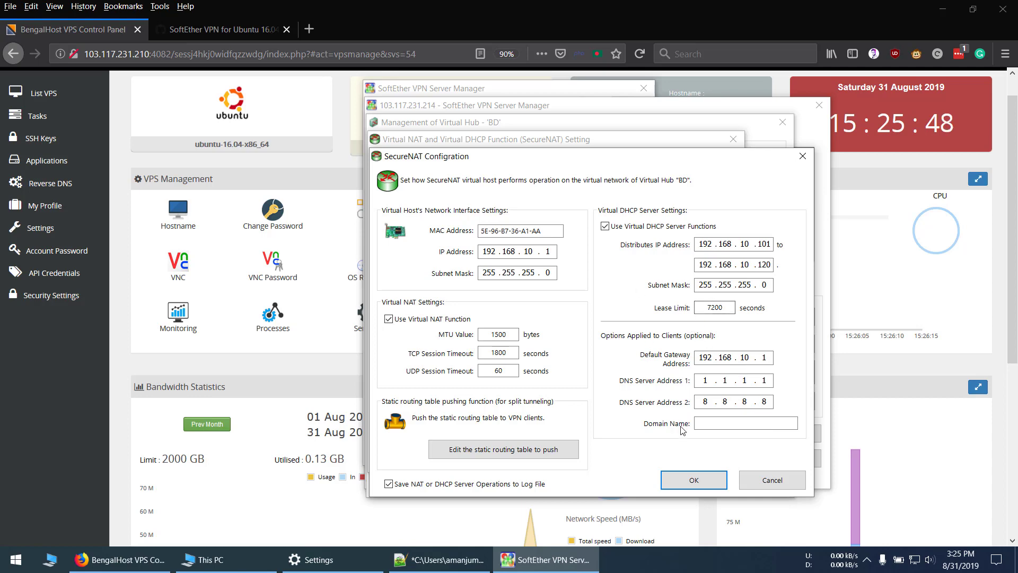
- Save the SecureNAT configuration, close the hub BD windows and refresh the hub list
click(691, 475)
click(687, 462)
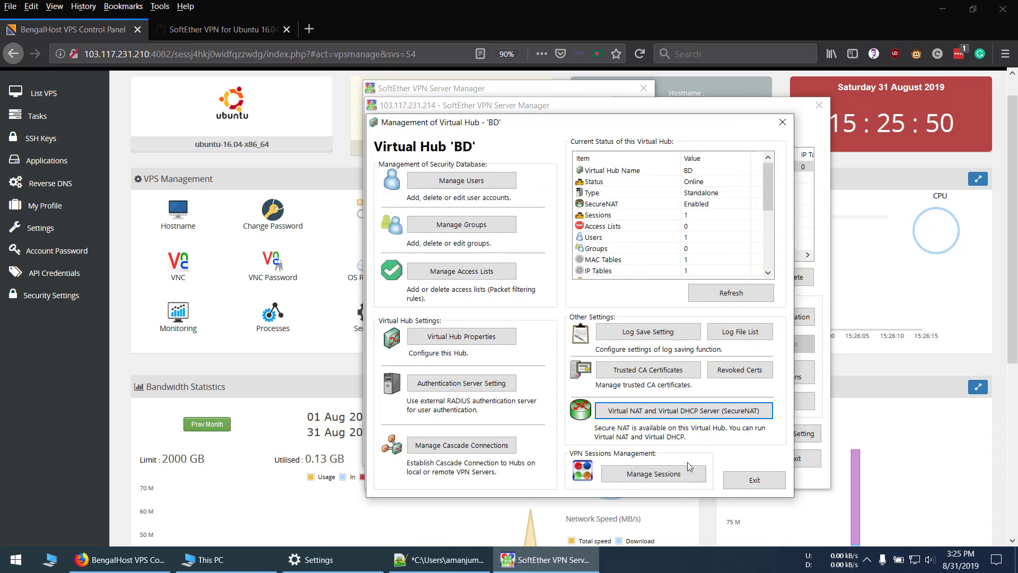
click(724, 478)
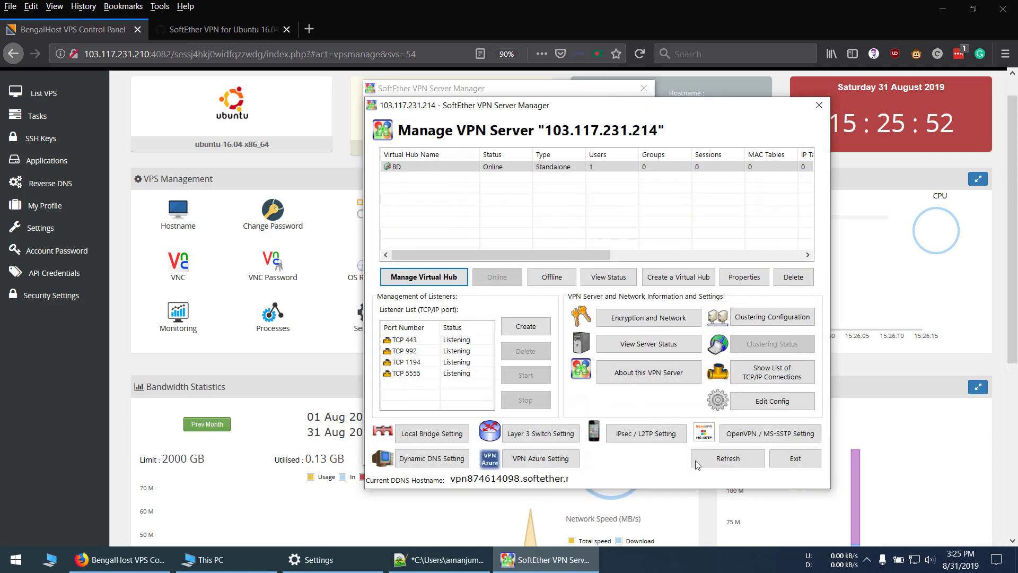
click(713, 459)
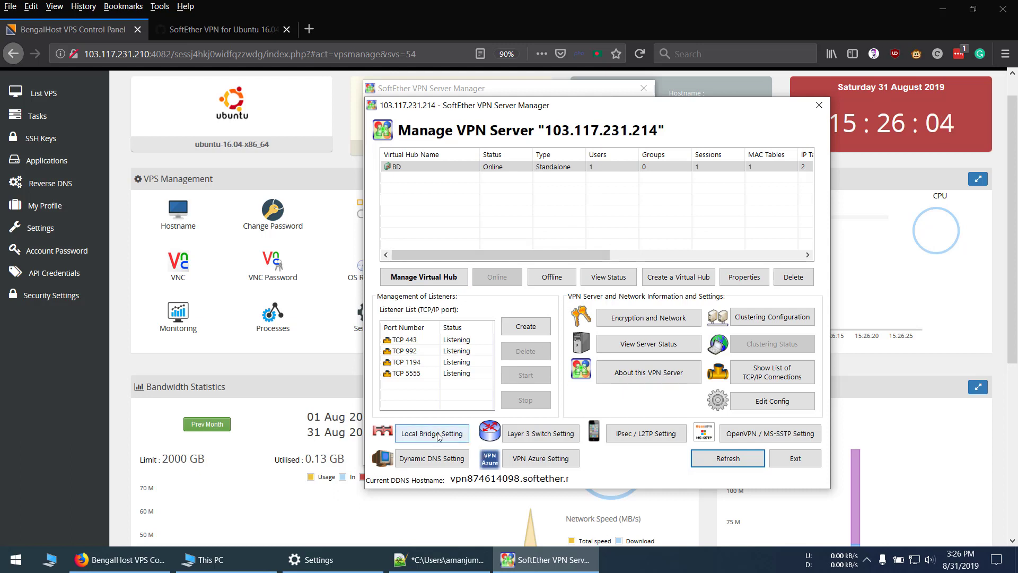
- Copy the current DDNS hostname and close the Manage VPN Server window
drag(459, 479, 578, 479)
right_click(551, 480)
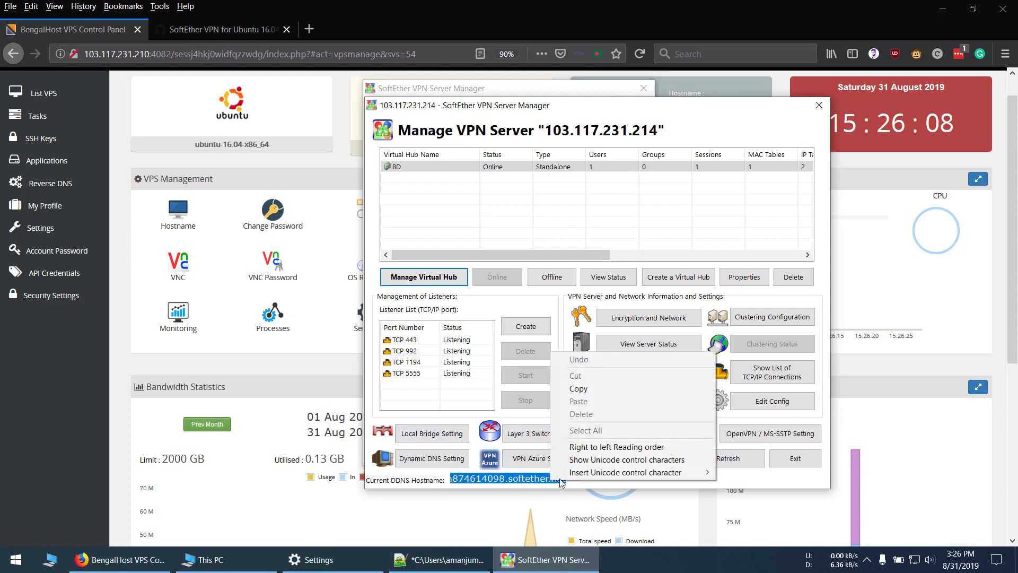
click(588, 389)
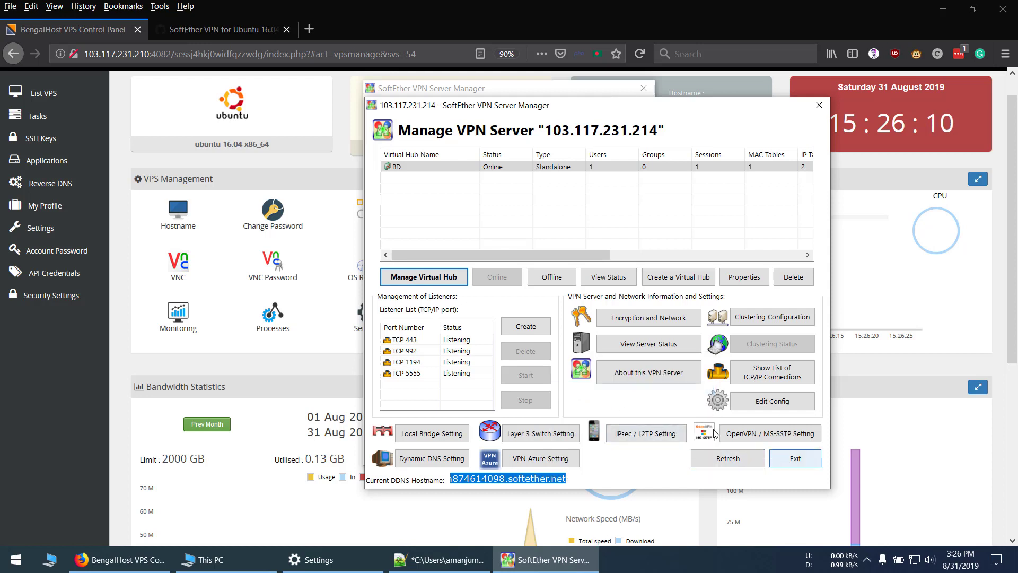
drag(707, 111, 670, 152)
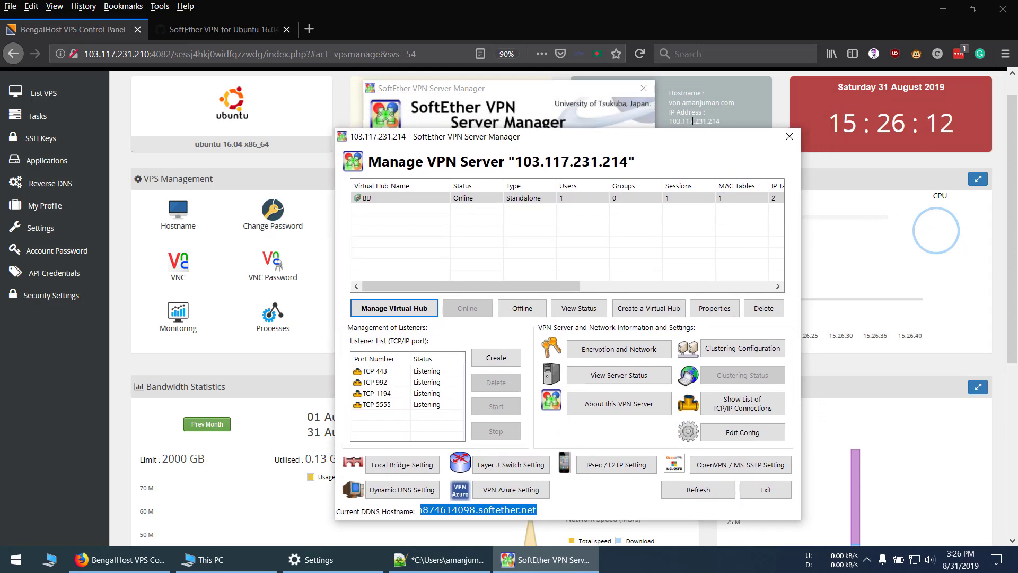
click(789, 137)
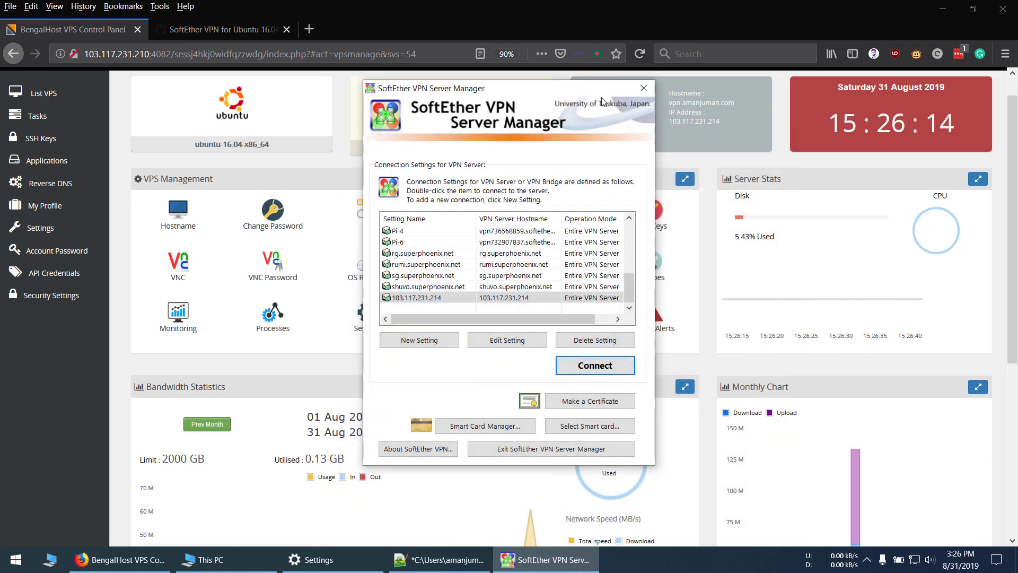
- Close the connection settings window, launch SoftEther VPN Client from the tray, and return to the control panel
click(644, 88)
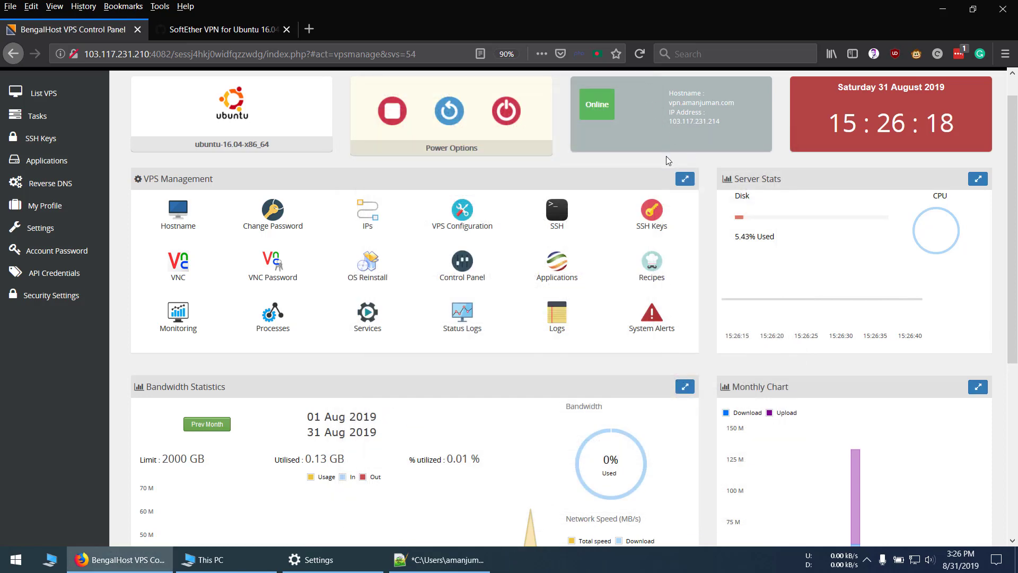
click(867, 560)
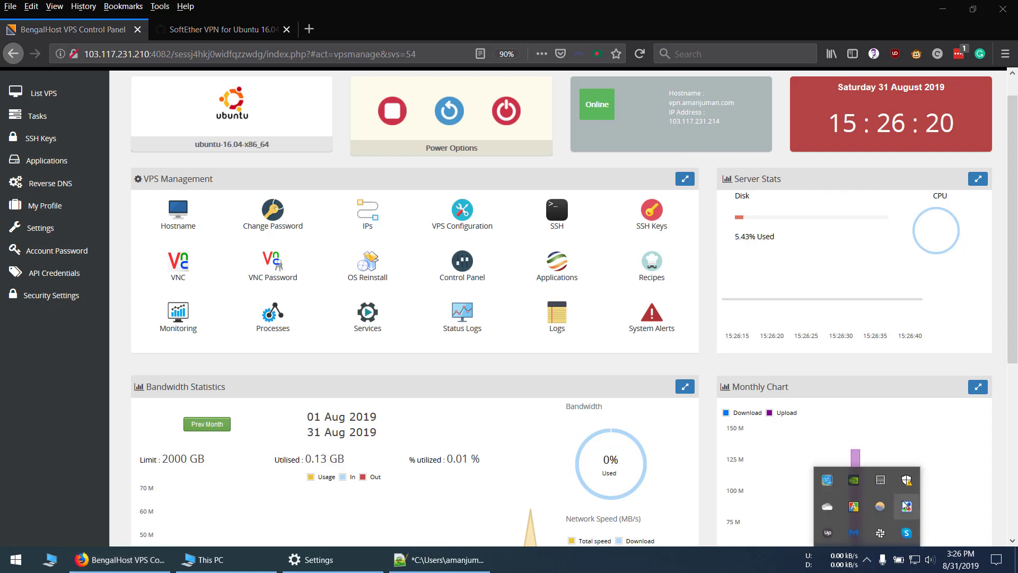
double_click(905, 505)
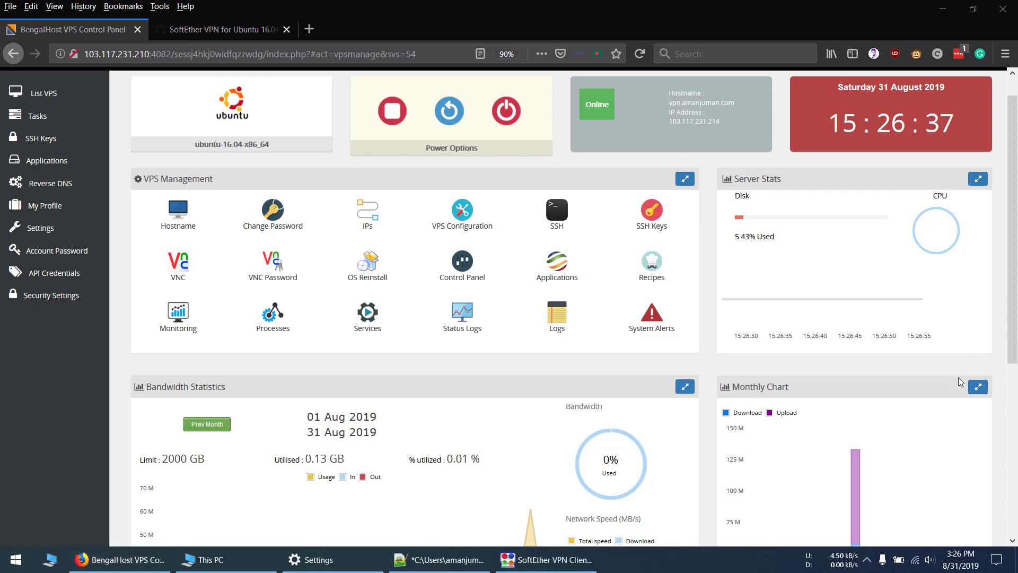
click(894, 468)
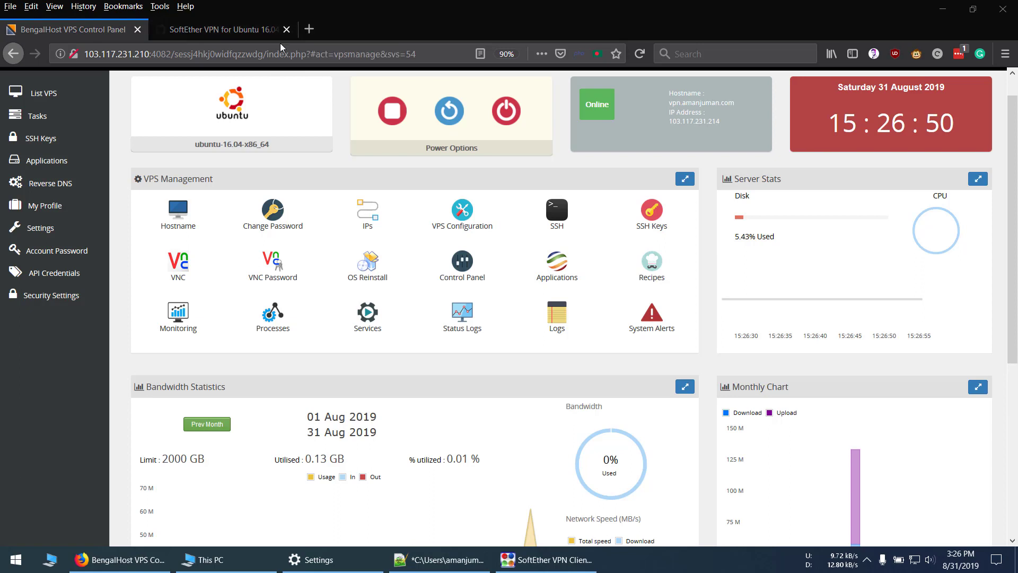
- In a new private window, search 'SoftEther VPN' and go to softether.org's Download page
click(10, 7)
click(16, 43)
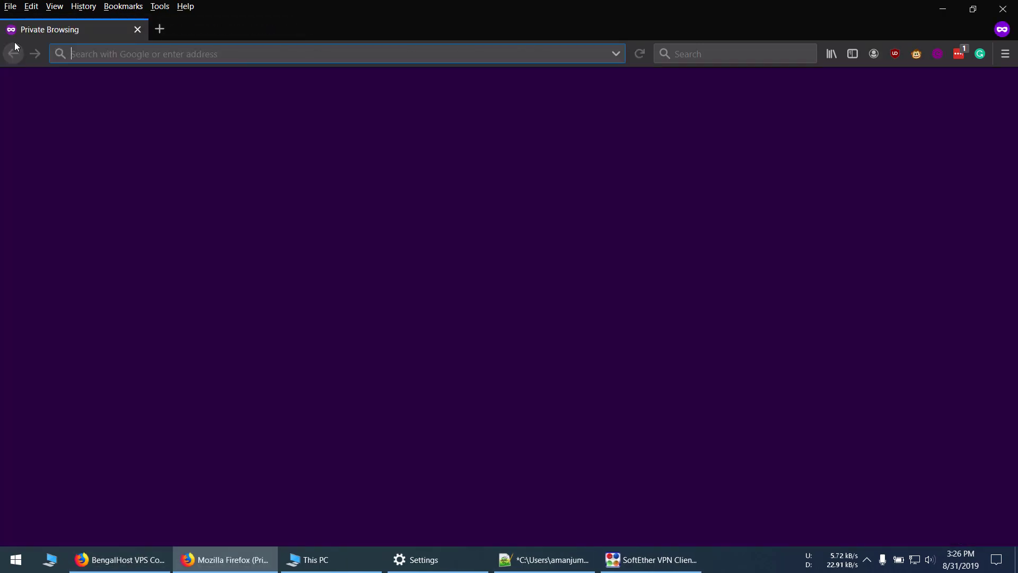
text(SoftEt)
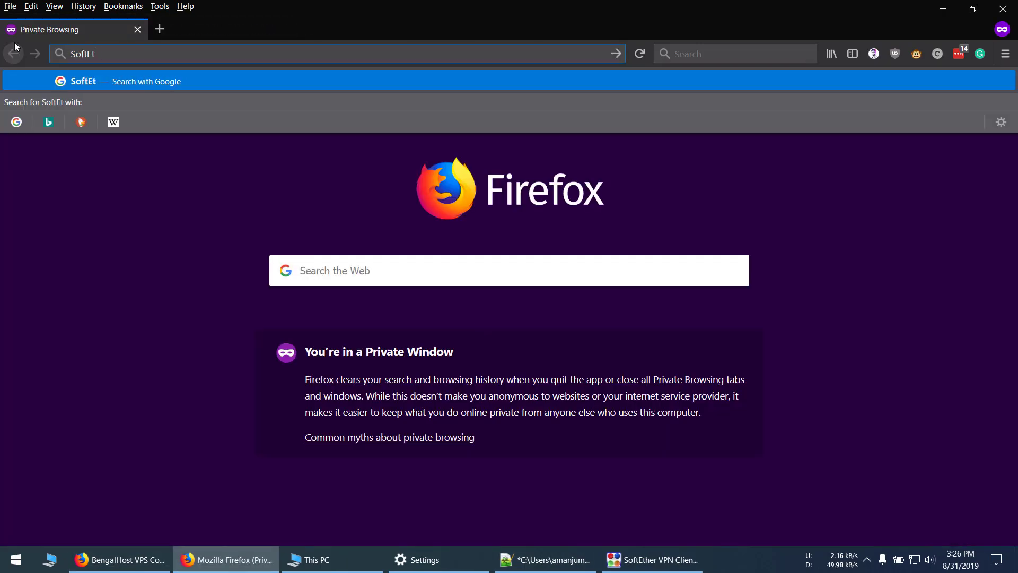
text(her VPN)
key(Return)
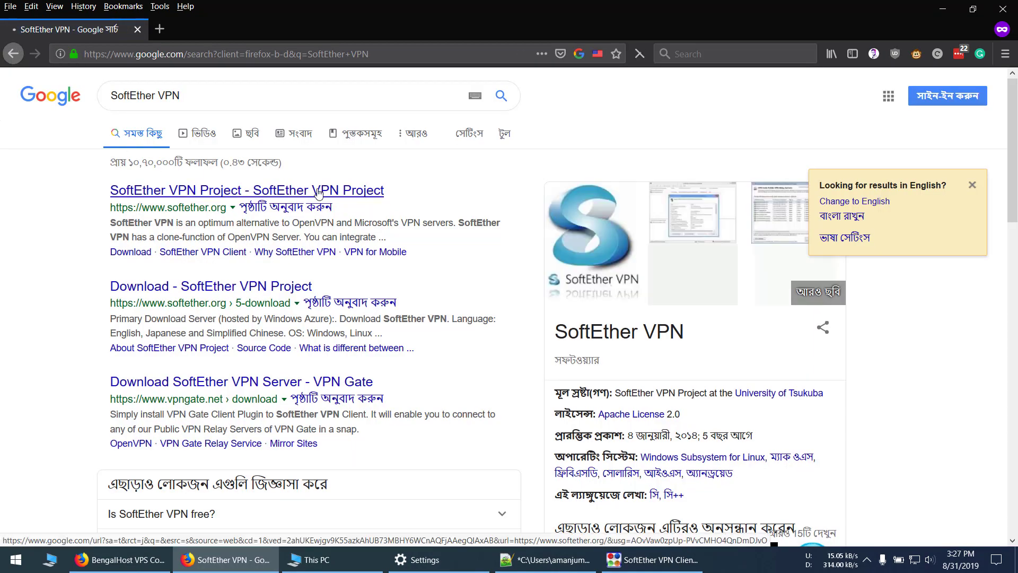
click(234, 192)
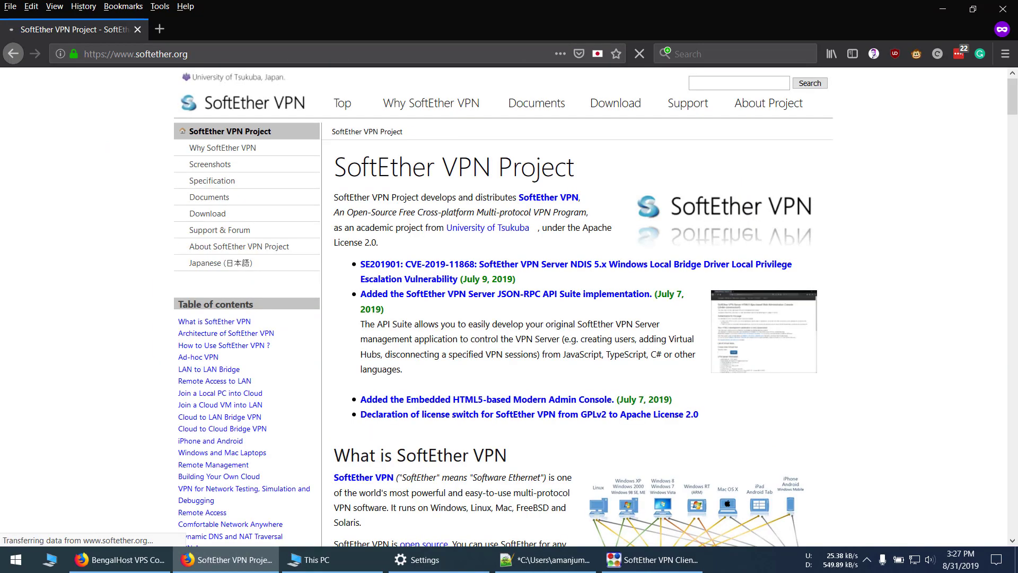
mouse_move(617, 109)
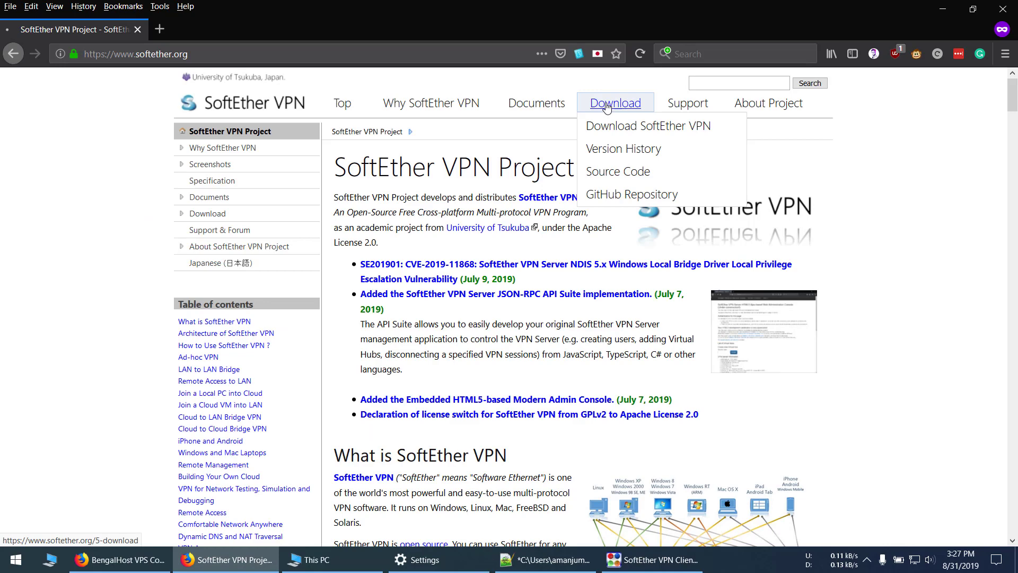
click(627, 136)
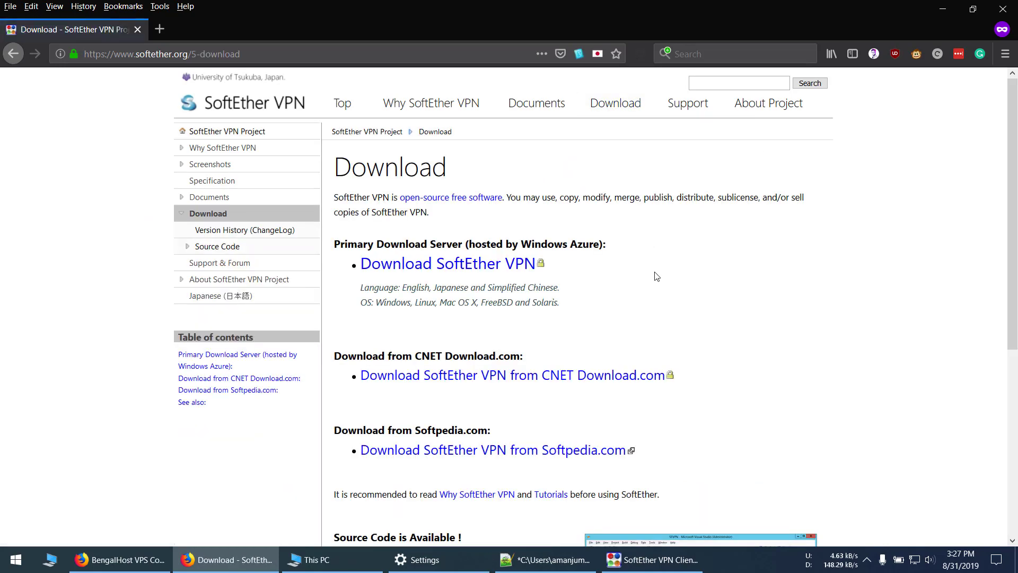
- Open the primary download server and choose SoftEther VPN (Freeware) with component SoftEther VPN Client
click(472, 267)
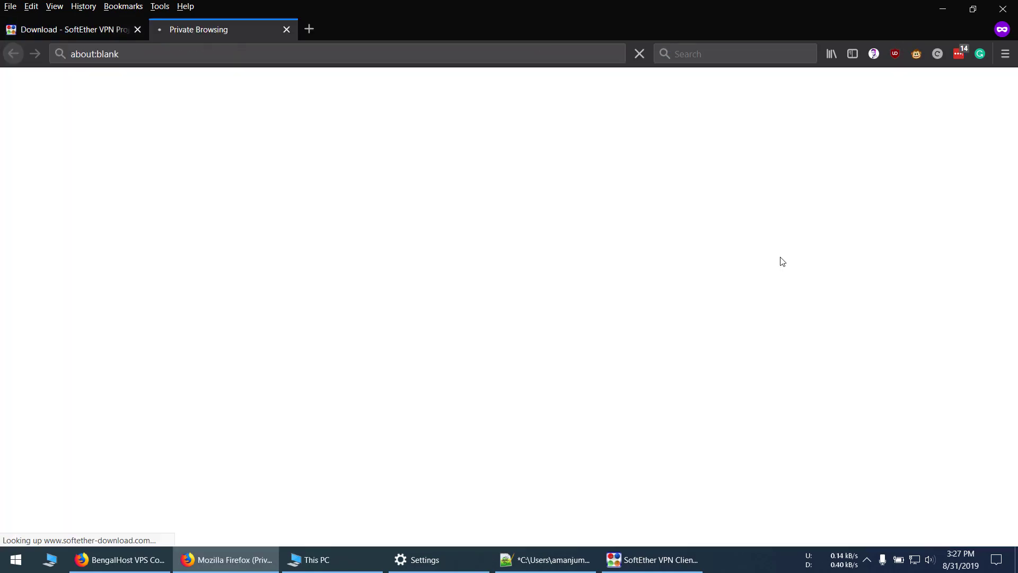
click(137, 29)
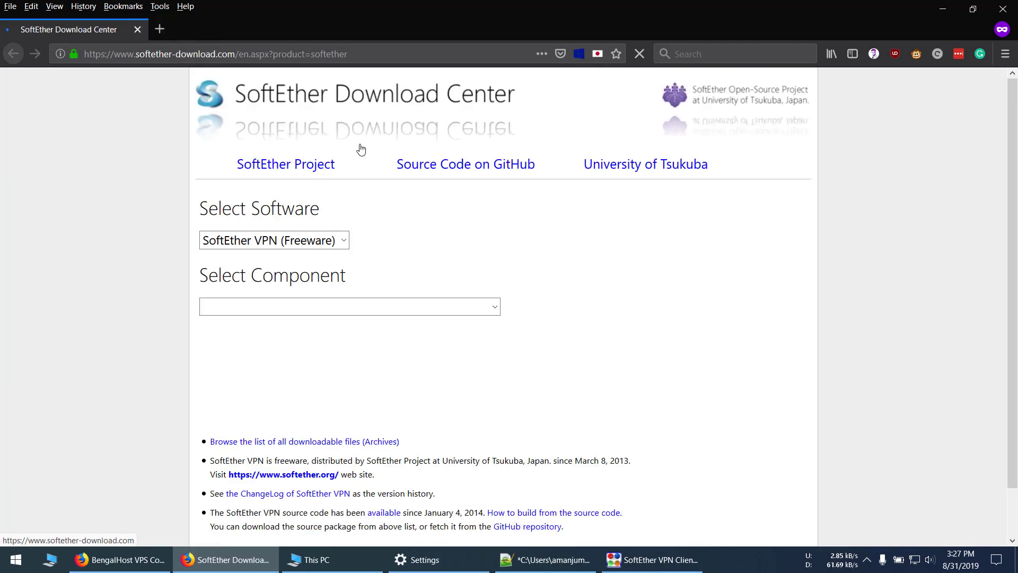
click(282, 242)
click(291, 280)
click(295, 306)
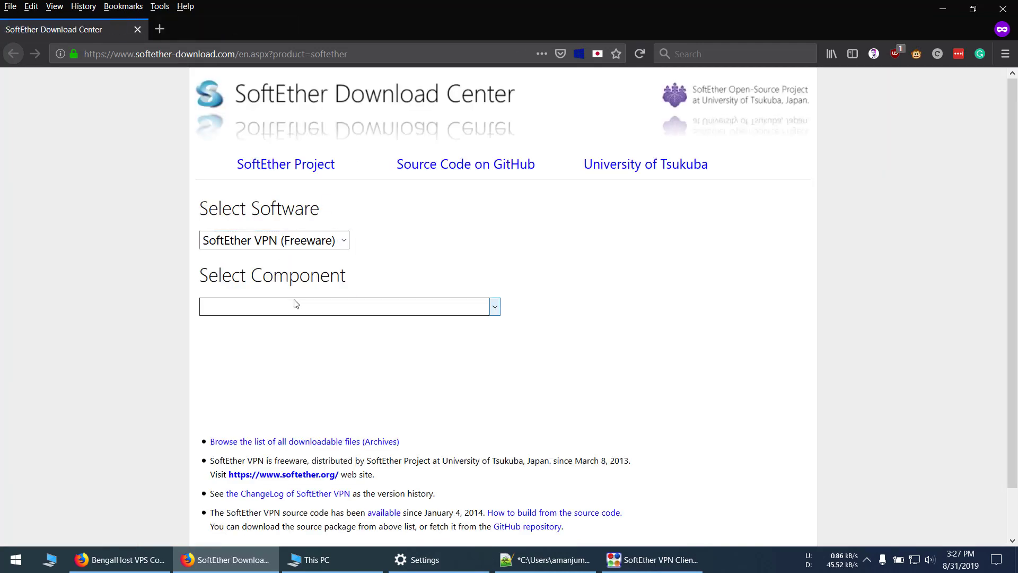
click(296, 374)
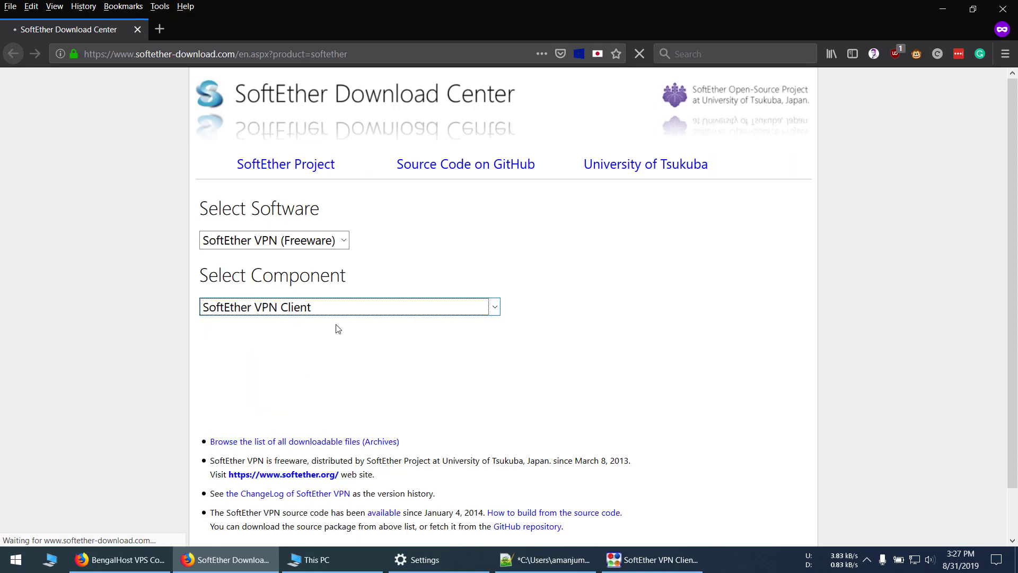
- Pick platform Windows and CPU Intel (x86 and x64), view the file list, then close the window
click(259, 374)
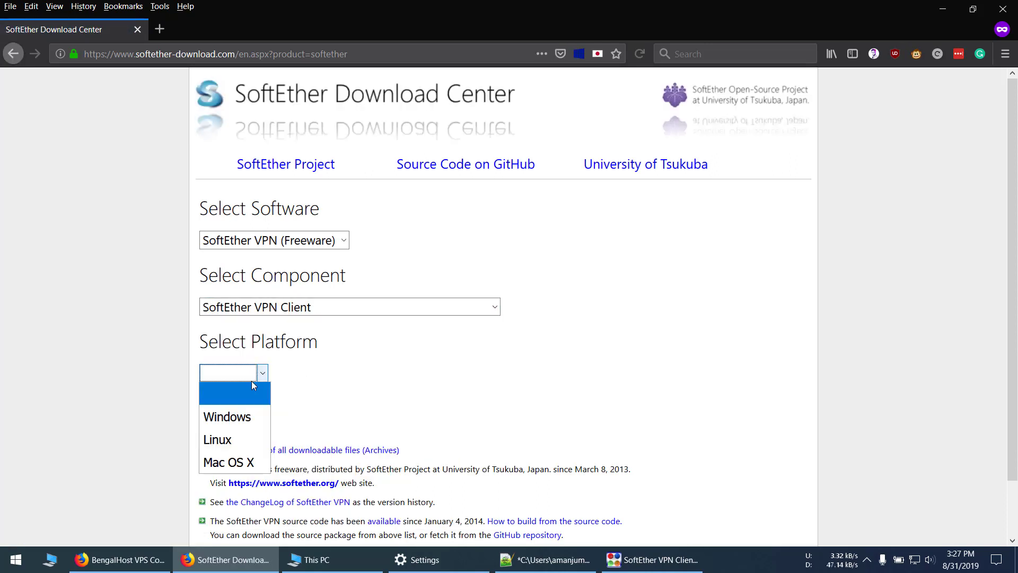
click(233, 416)
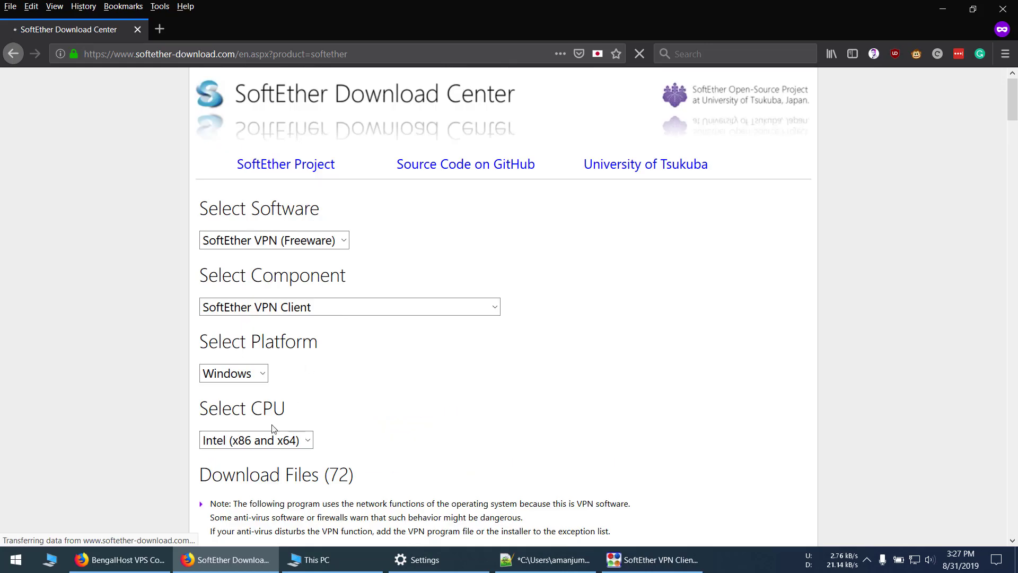
click(273, 436)
click(239, 482)
scroll(429, 344, down, 3)
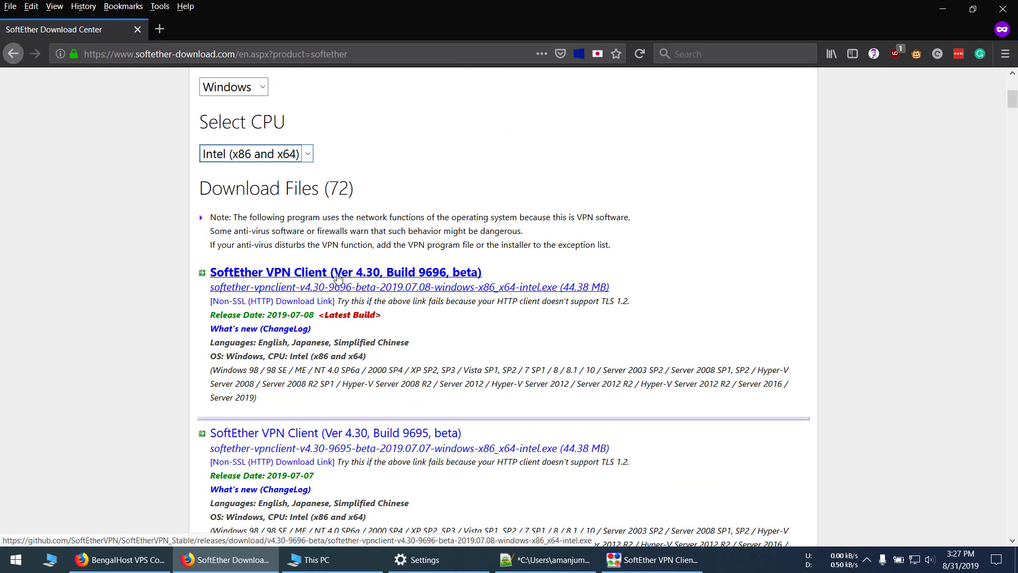
click(137, 29)
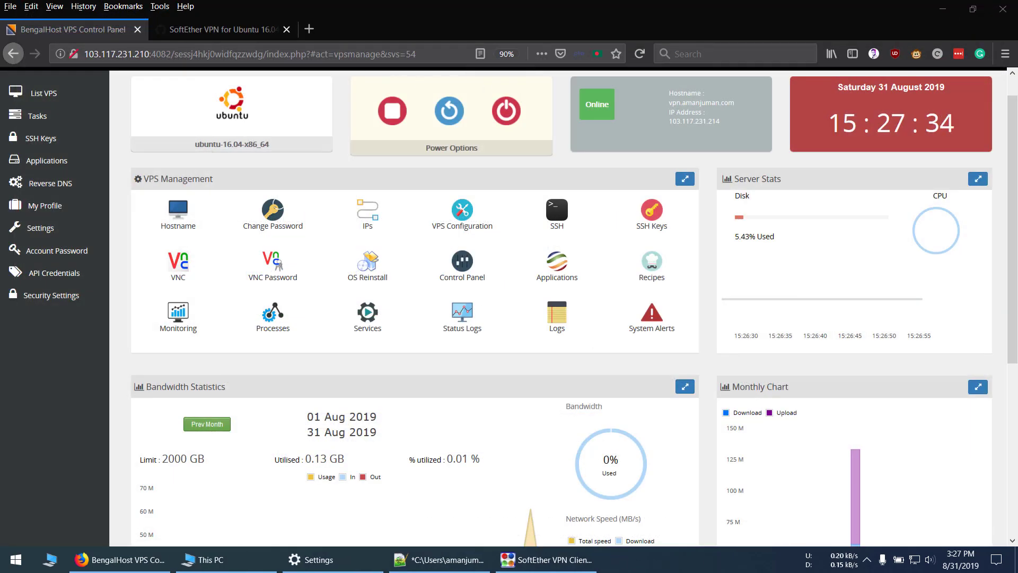
- Bring SoftEther VPN Client Manager to the front and check its Virtual Adapter menu
click(586, 553)
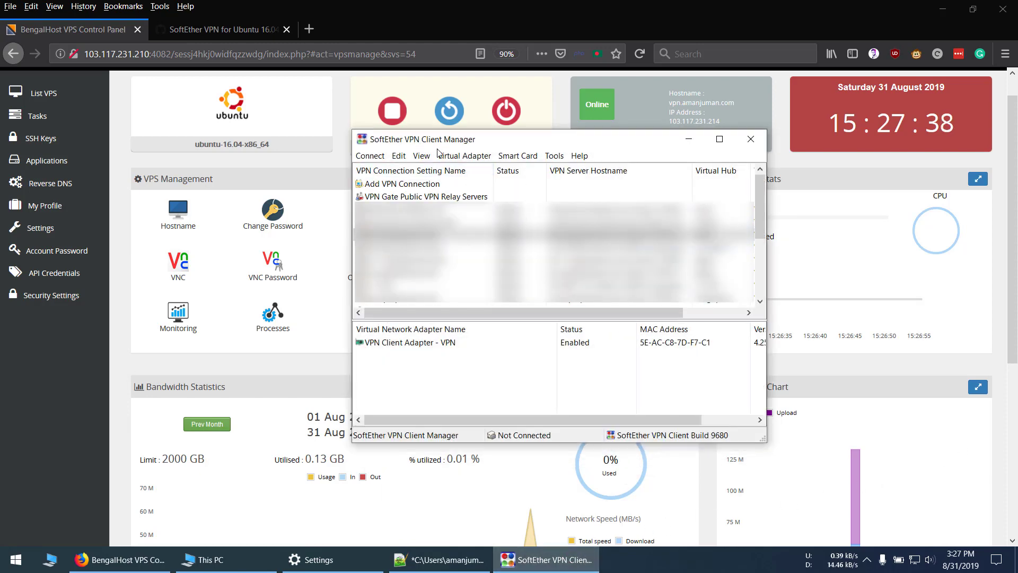
click(460, 155)
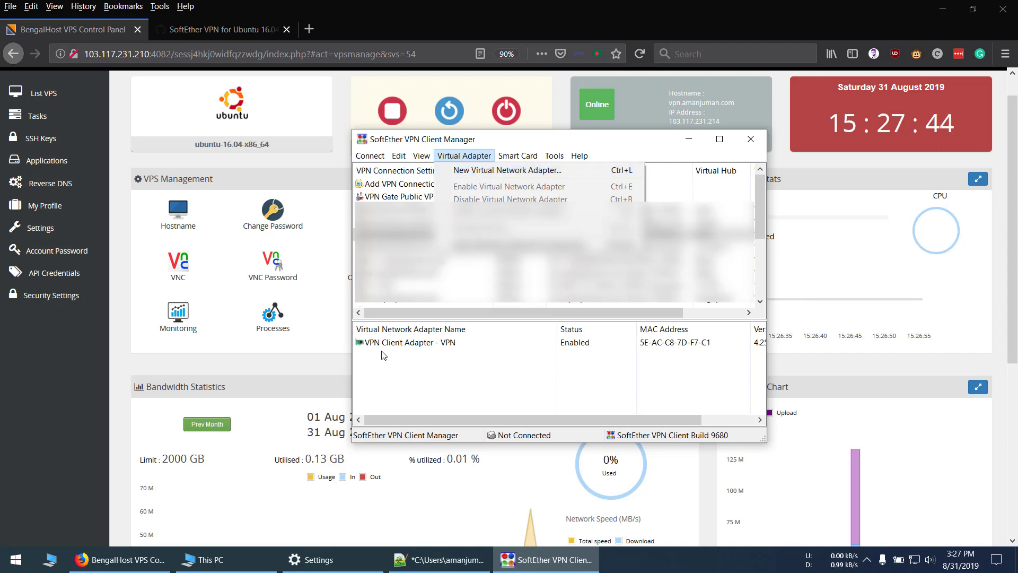
click(603, 147)
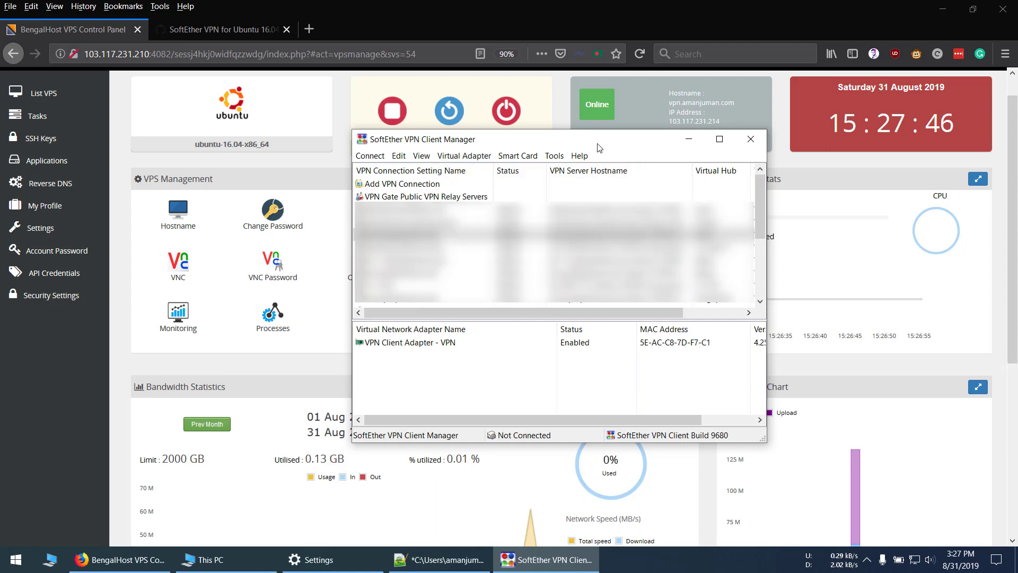